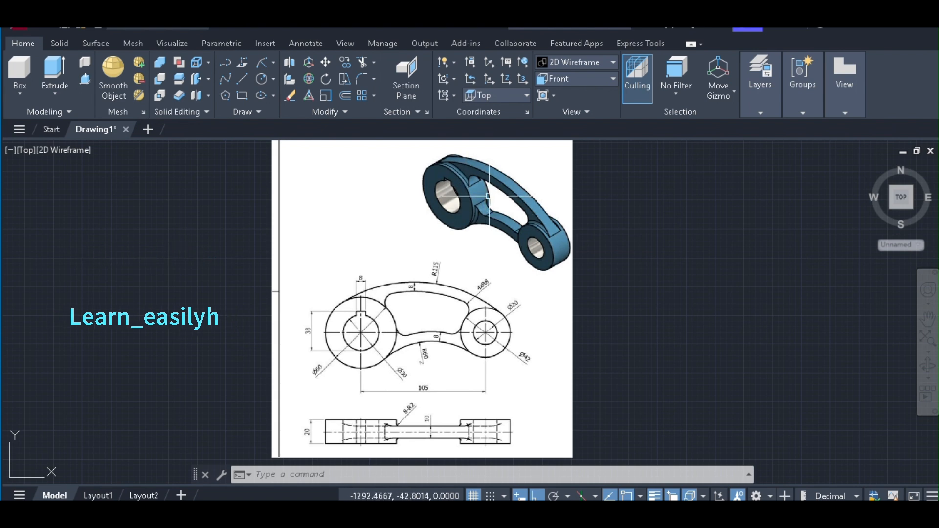
# Step: Split the model space display into two vertical viewports
pyautogui.scroll(-2, 489, 228)
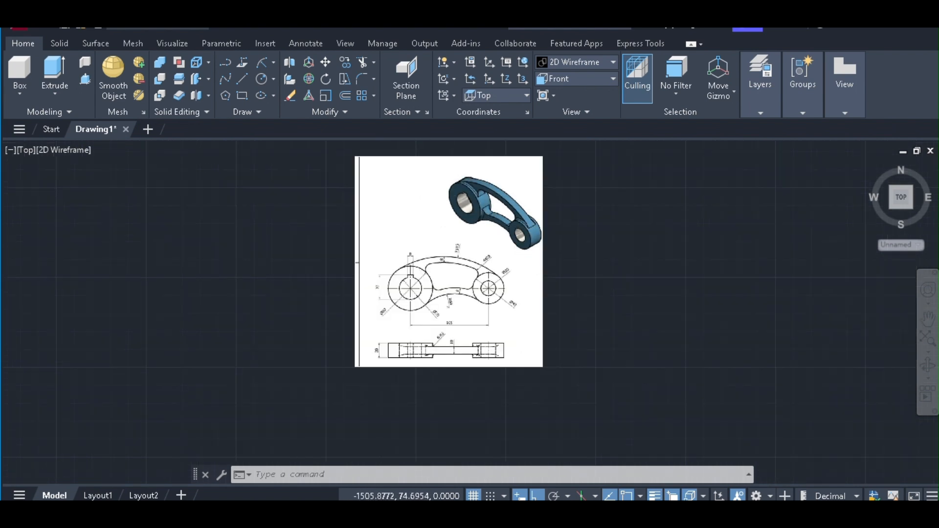
pyautogui.scroll(2, 395, 156)
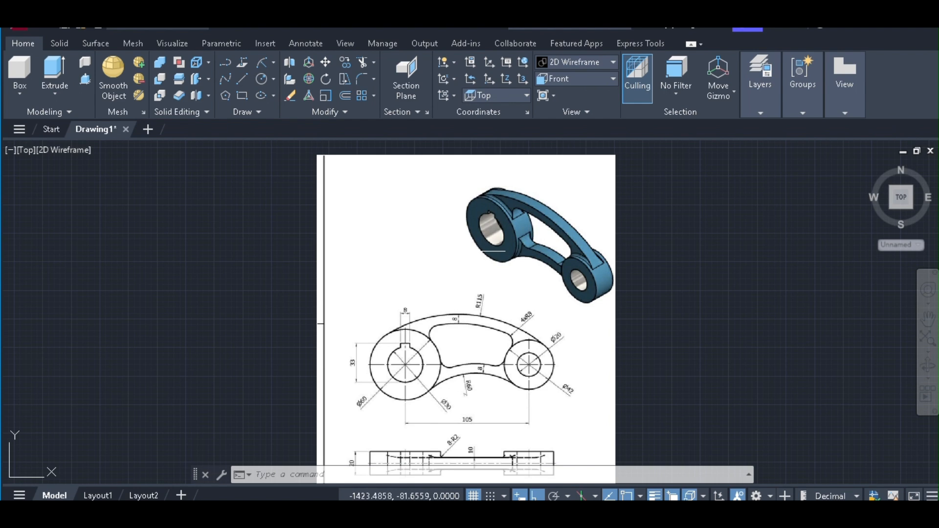
pyautogui.click(11, 153)
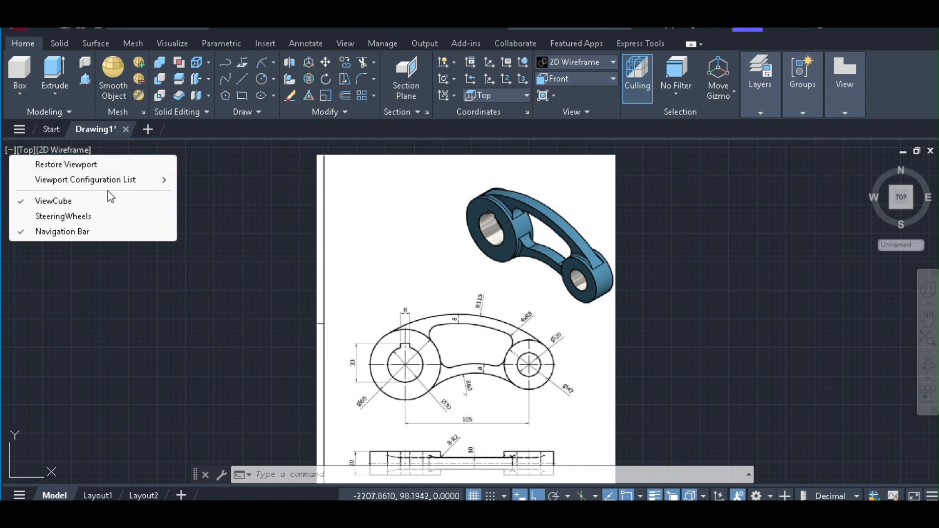
pyautogui.moveTo(111, 186)
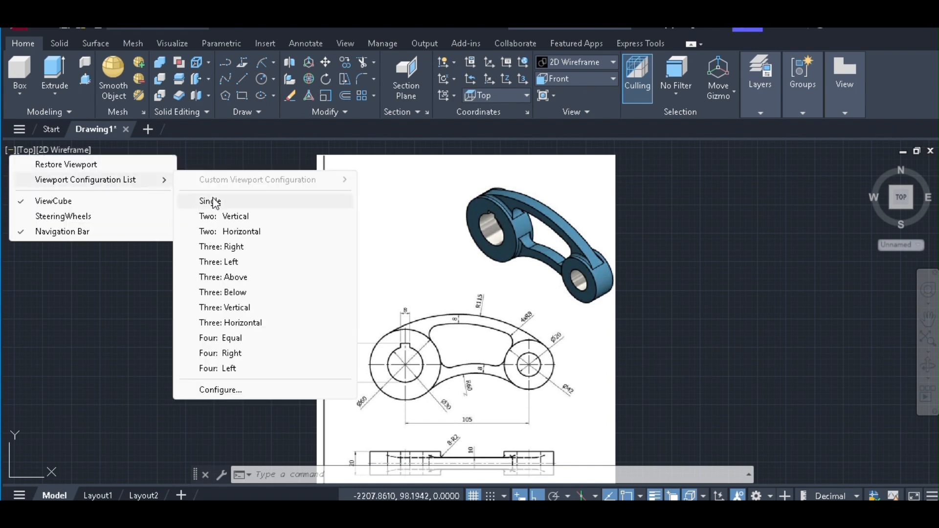
pyautogui.click(264, 217)
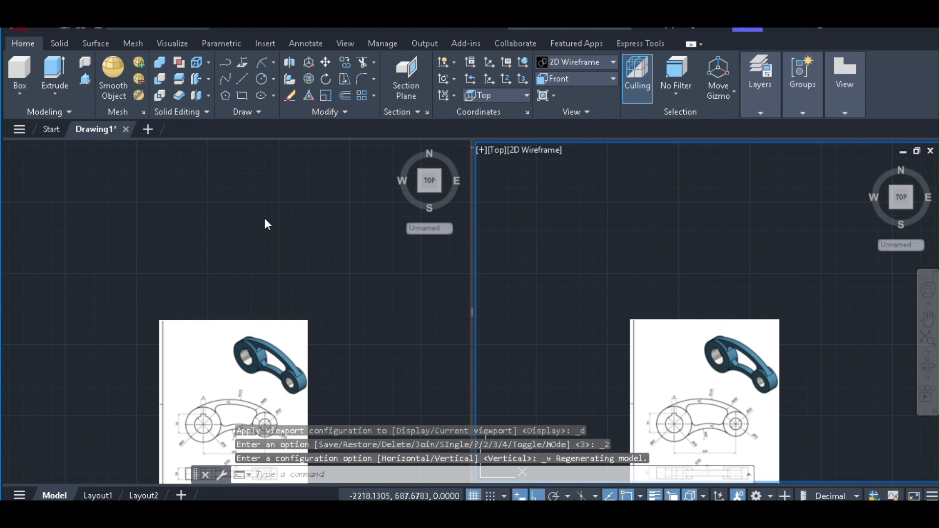
# Step: Narrow the viewport meant for the reference image and enlarge the image's dimensioned link drawing in it
pyautogui.click(264, 218)
pyautogui.scroll(-2, 264, 210)
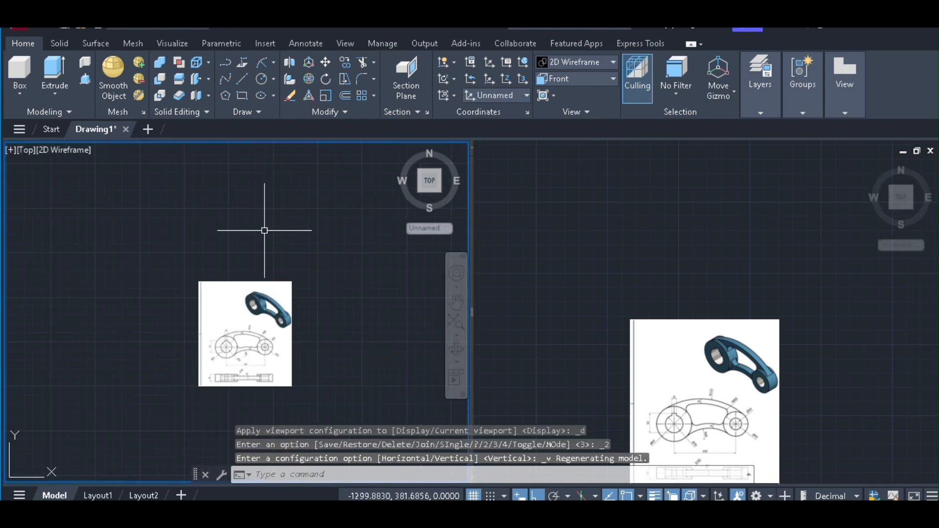
pyautogui.scroll(2, 276, 370)
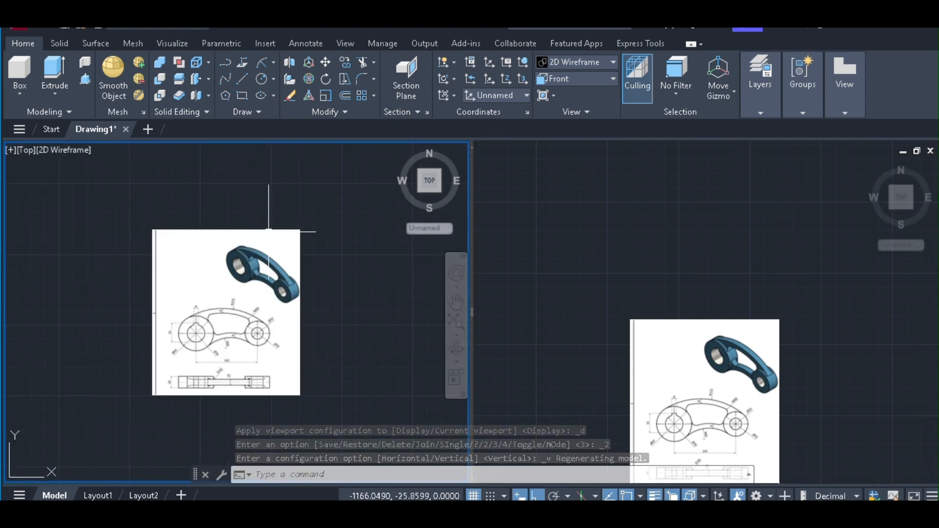
pyautogui.scroll(2, 249, 267)
pyautogui.scroll(-2, 118, 287)
pyautogui.scroll(2, 217, 343)
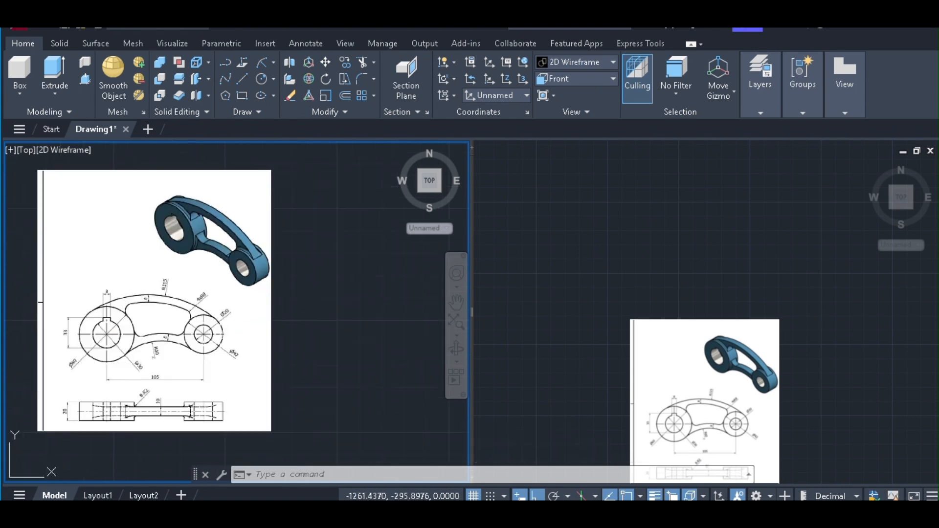
pyautogui.click(636, 276)
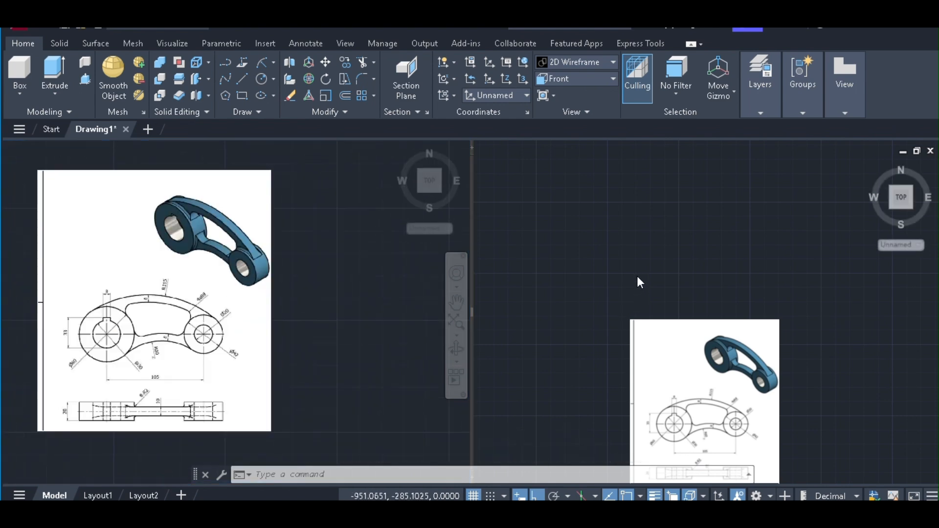
pyautogui.click(369, 317)
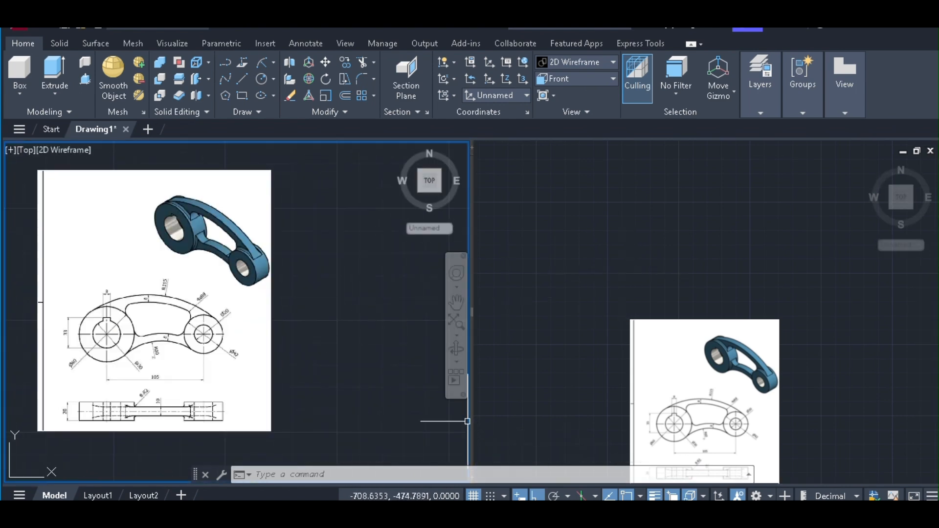
pyautogui.moveTo(471, 421); pyautogui.dragTo(318, 418)
pyautogui.scroll(-1, 259, 315)
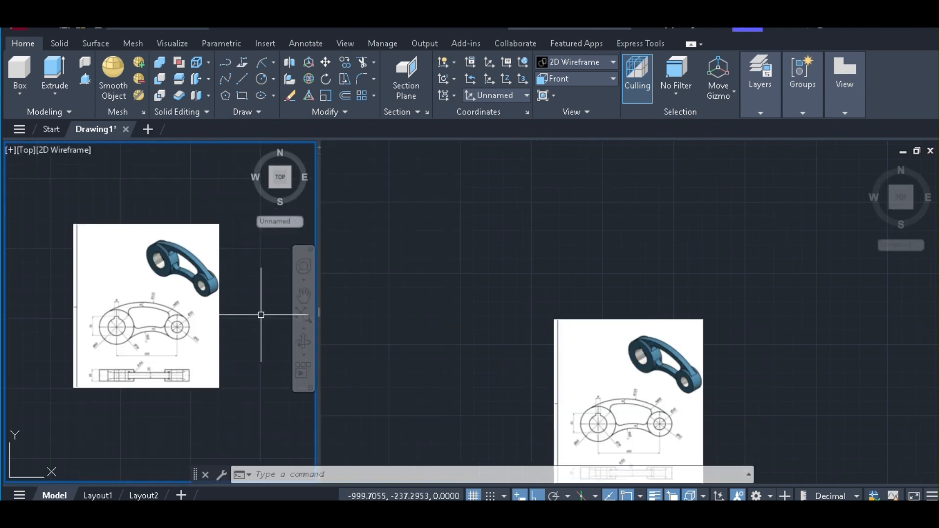
pyautogui.scroll(3, 98, 321)
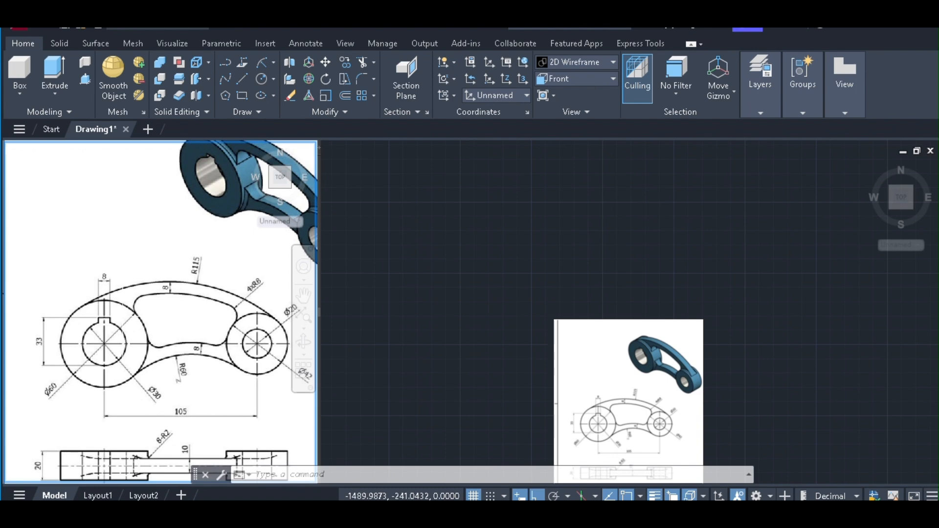
# Step: Activate the wider viewport and bring an empty area of model space into view
pyautogui.click(397, 307)
pyautogui.scroll(-5, 401, 301)
pyautogui.scroll(4, 509, 307)
pyautogui.scroll(2, 494, 311)
pyautogui.scroll(-3, 524, 314)
pyautogui.scroll(3, 593, 273)
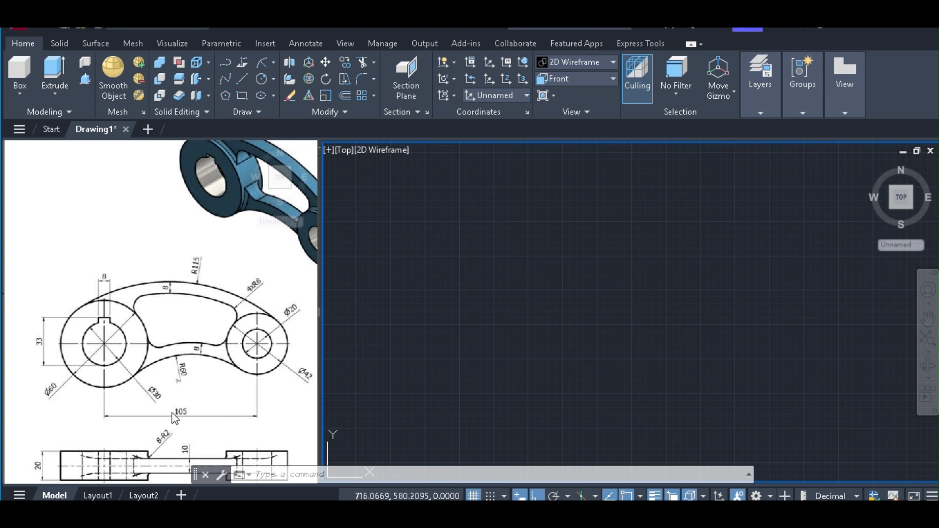
# Step: Draw a horizontal line 105 units long in the empty area of the Top view
pyautogui.write('l')
pyautogui.press('Return')
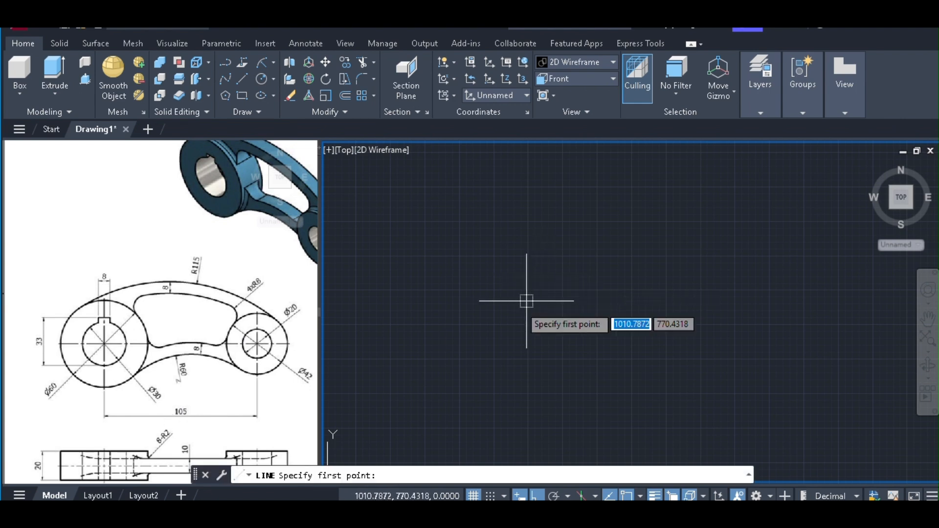
pyautogui.click(589, 291)
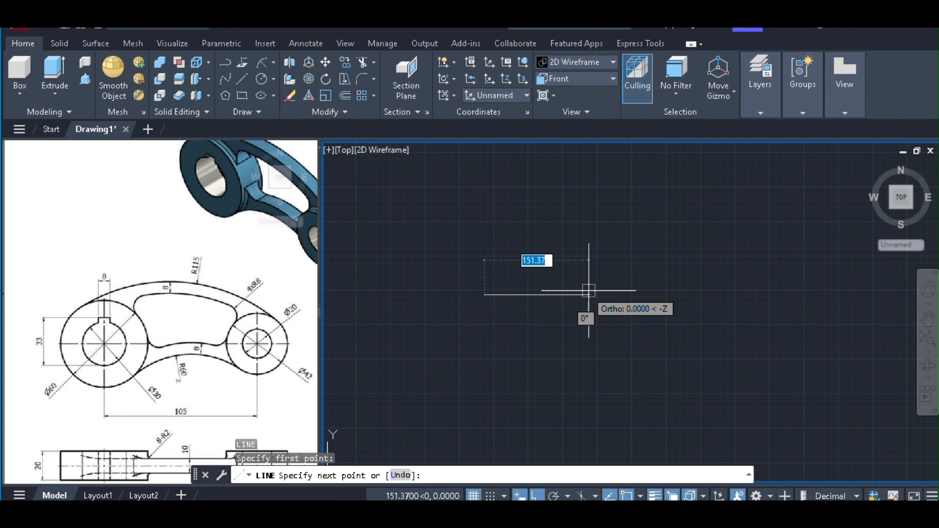
pyautogui.write('105')
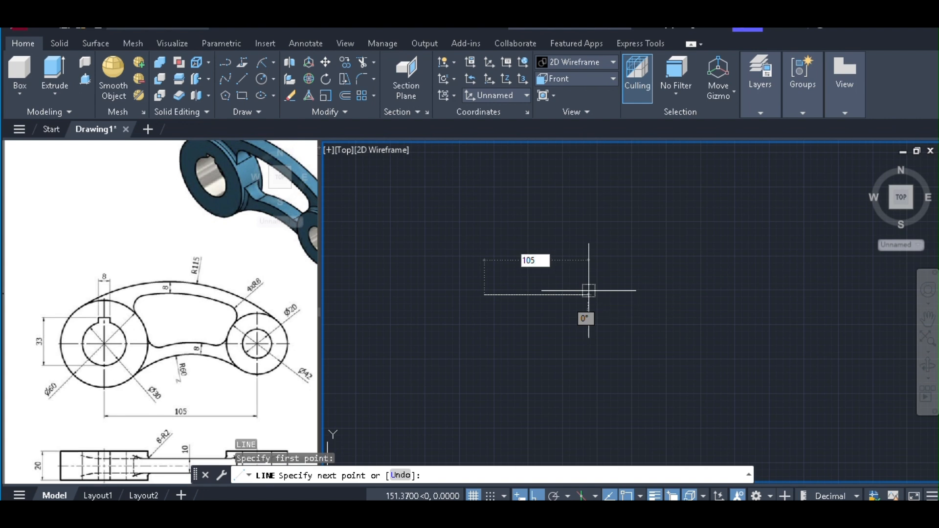
pyautogui.press('Return')
pyautogui.press('Escape')
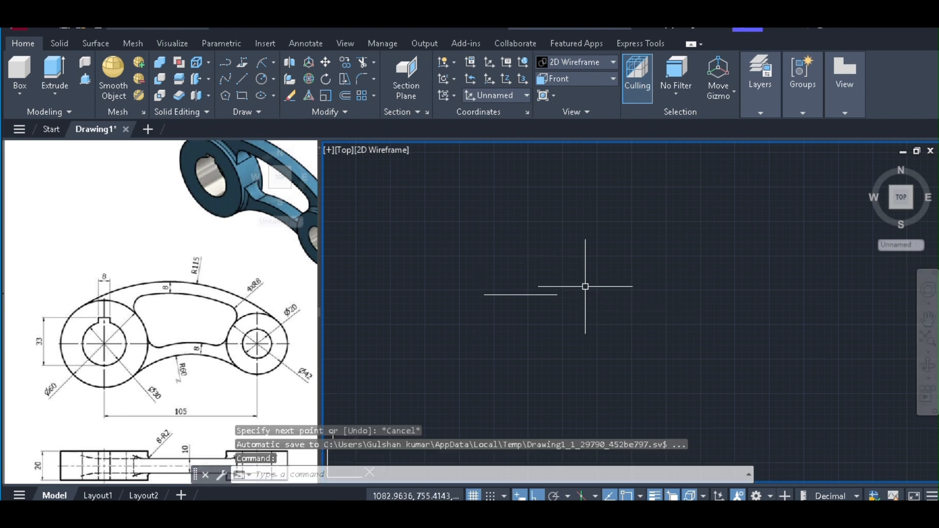
# Step: Erase the horizontal line from the Top view
pyautogui.click(563, 273)
pyautogui.click(489, 339)
pyautogui.write('e')
pyautogui.press('Return')
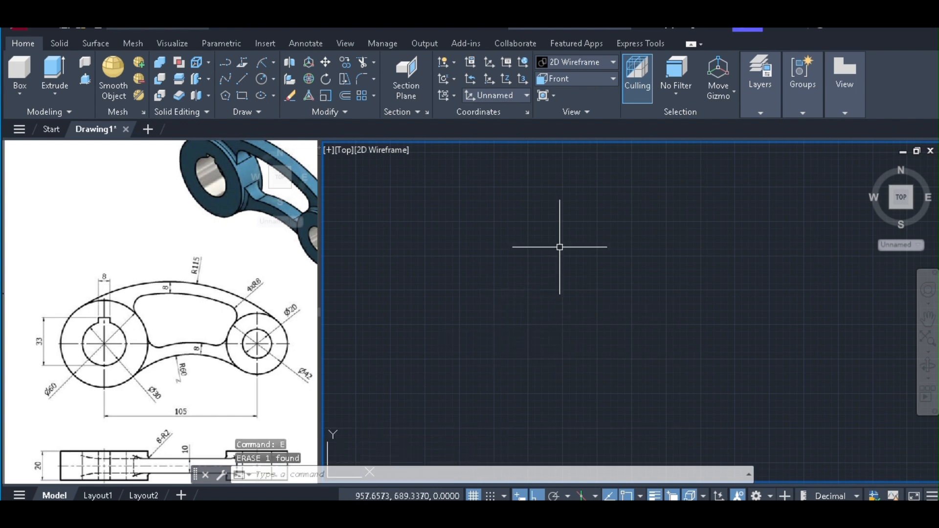
# Step: Switch the wider viewport to the Front view
pyautogui.click(564, 80)
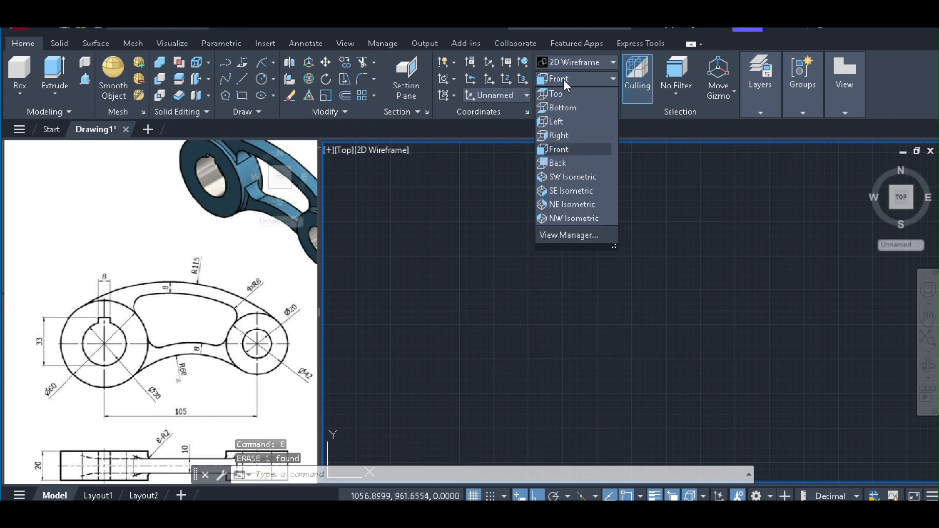
pyautogui.click(568, 145)
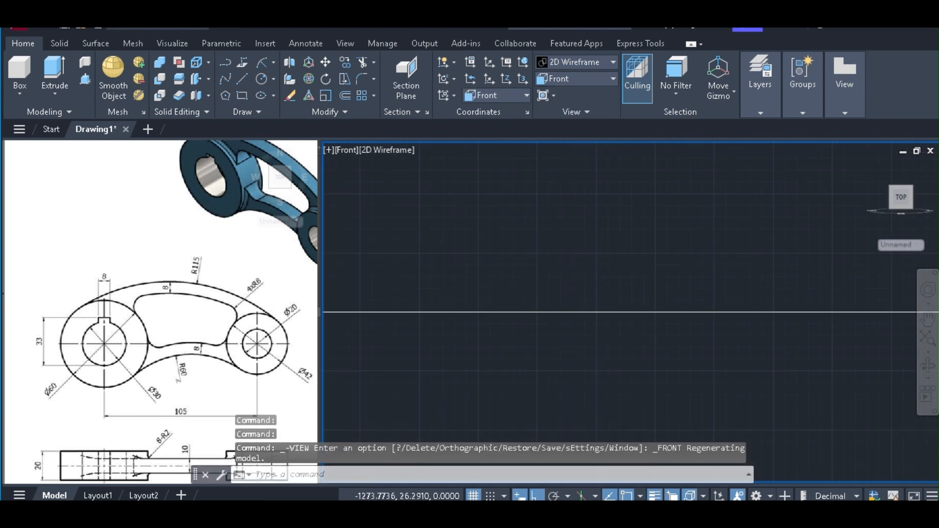
pyautogui.scroll(6, 627, 231)
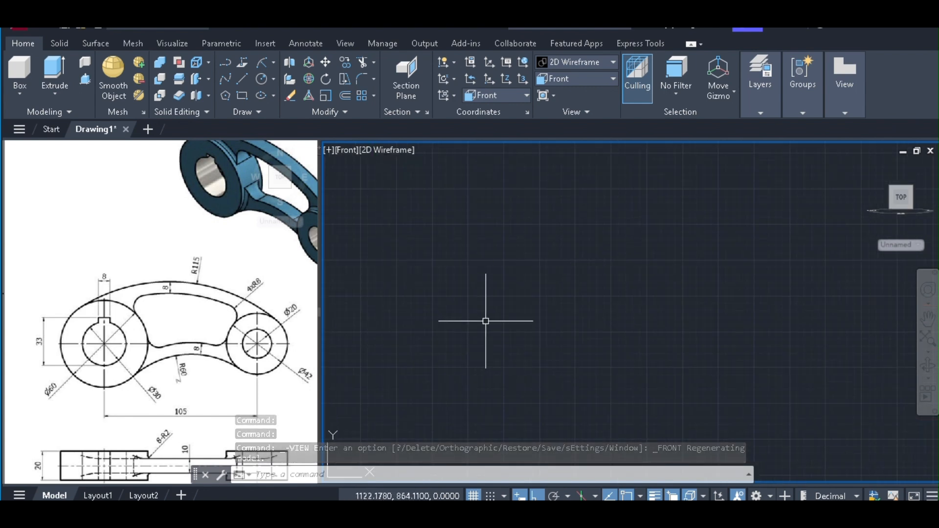
# Step: Draw a horizontal line 105 units long in the Front view
pyautogui.write('l')
pyautogui.press('Return')
pyautogui.click(503, 312)
pyautogui.write('105')
pyautogui.press('Return')
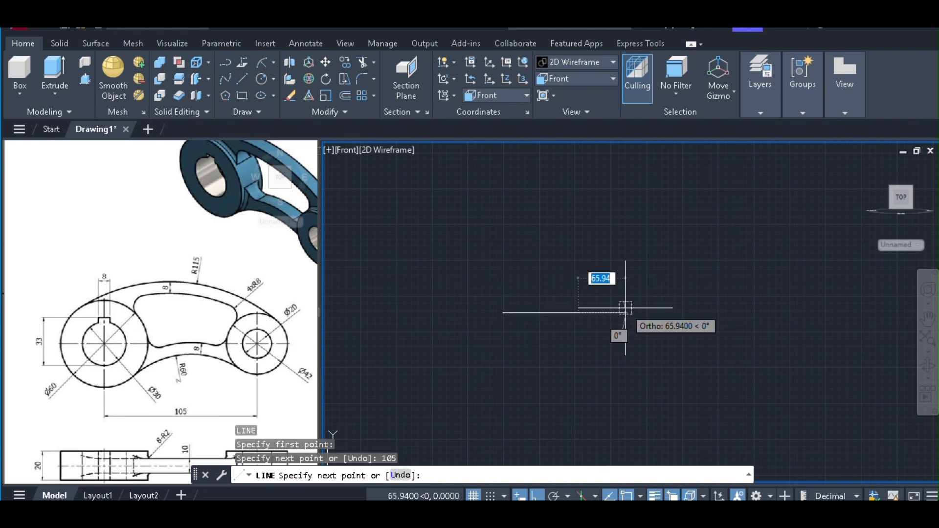
pyautogui.press('Return')
# Step: Erase the horizontal line from the Front view
pyautogui.click(625, 307)
pyautogui.click(546, 338)
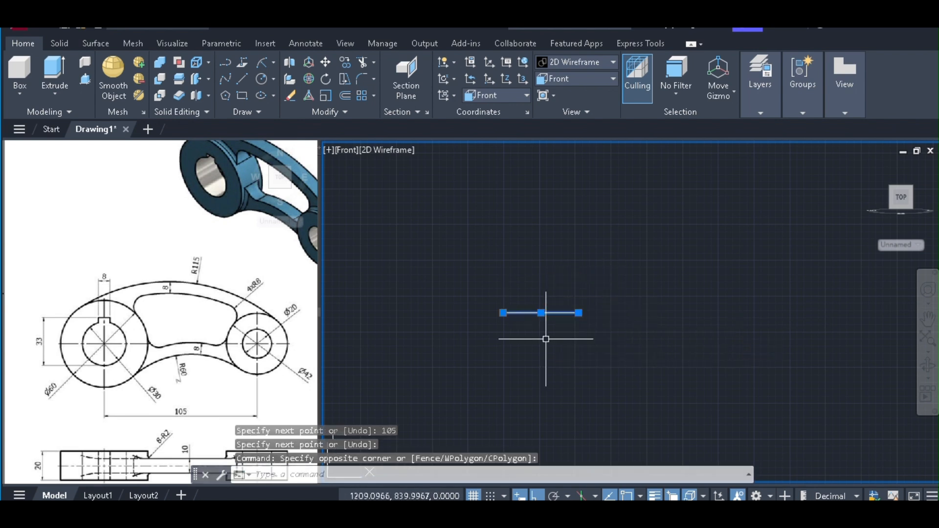
pyautogui.write('e')
pyautogui.press('Return')
# Step: Draw a new 105-unit horizontal line in the Front view as the distance between the two boss centers
pyautogui.write('l')
pyautogui.press('Return')
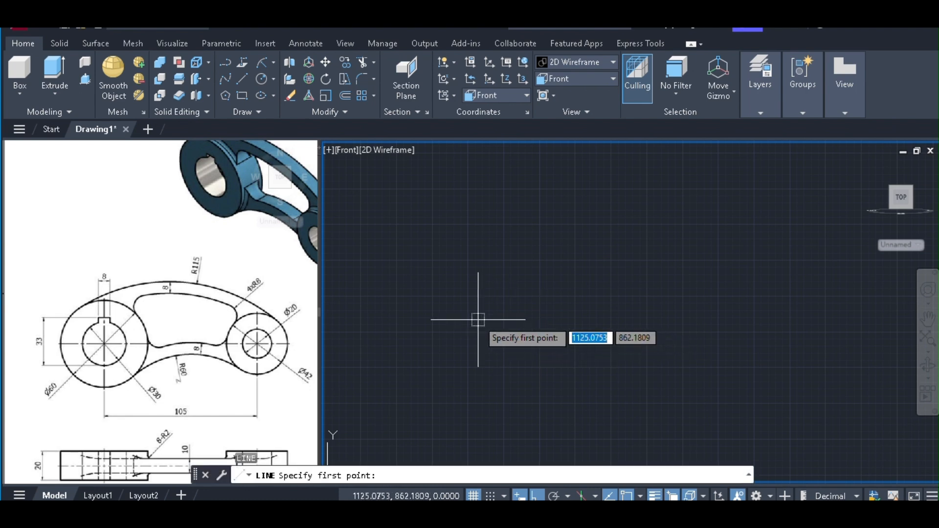
pyautogui.click(478, 320)
pyautogui.write('105')
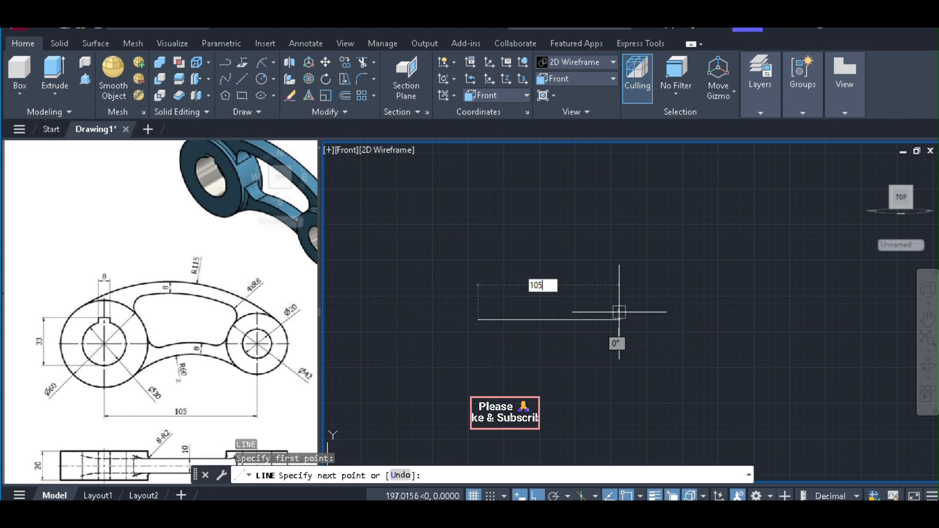
pyautogui.press('Return')
pyautogui.press('Return')
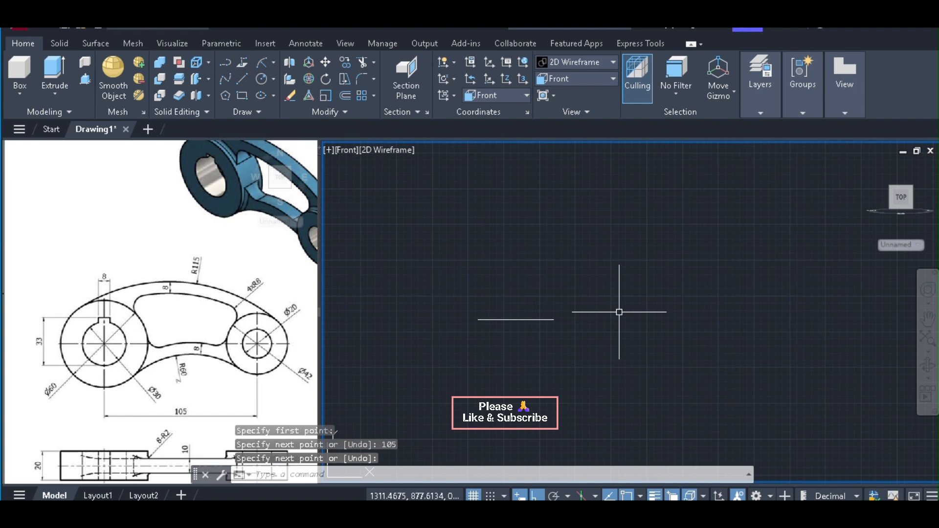
# Step: Draw a circle of radius 15 centered on the line's left endpoint
pyautogui.scroll(4, 479, 320)
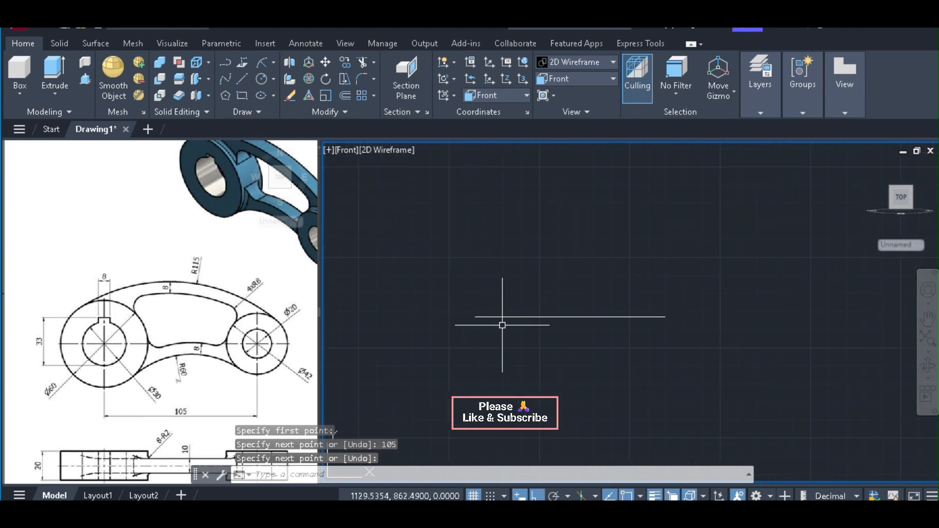
pyautogui.write('c')
pyautogui.press('Return')
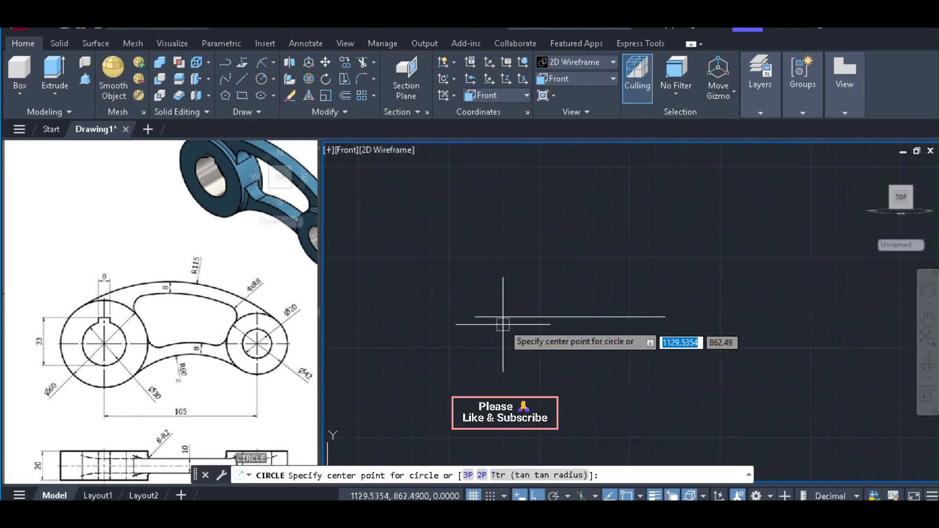
pyautogui.click(475, 316)
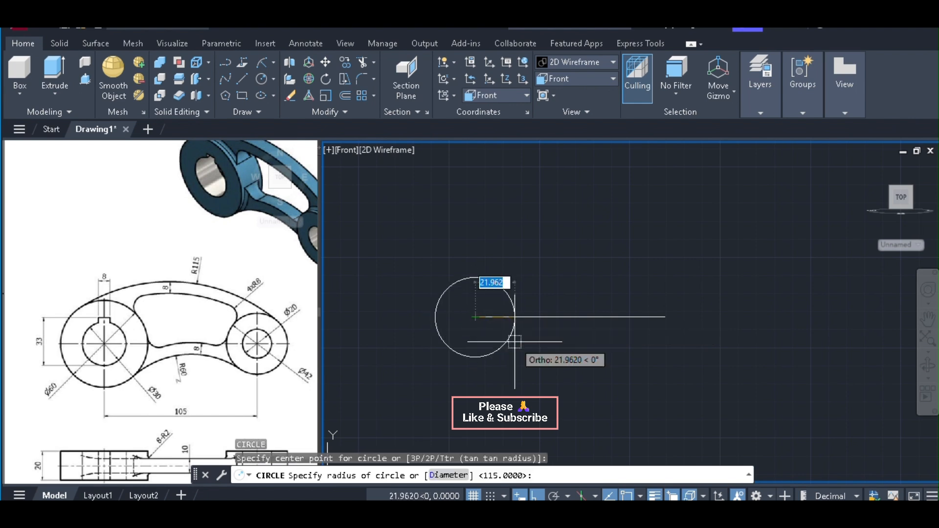
pyautogui.write('15')
pyautogui.press('Return')
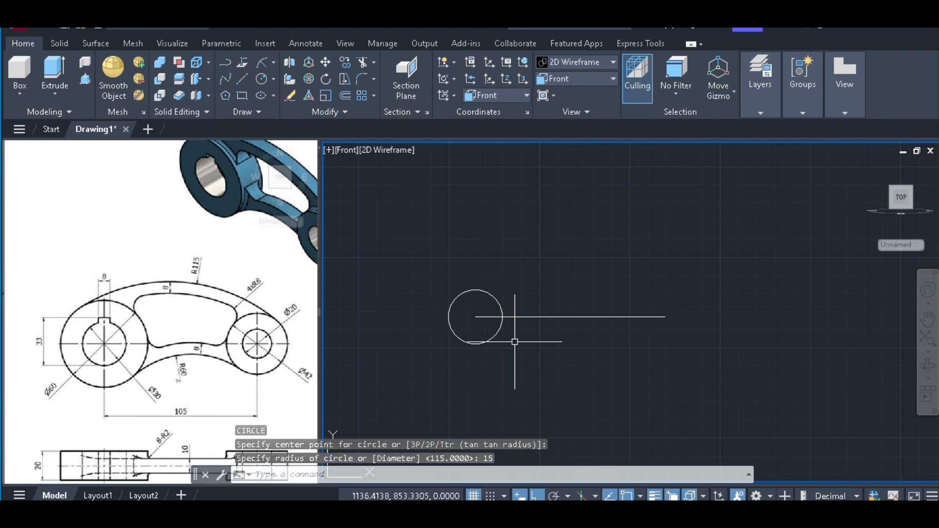
# Step: Draw a concentric circle of radius 30 around the radius 15 circle
pyautogui.press('Return')
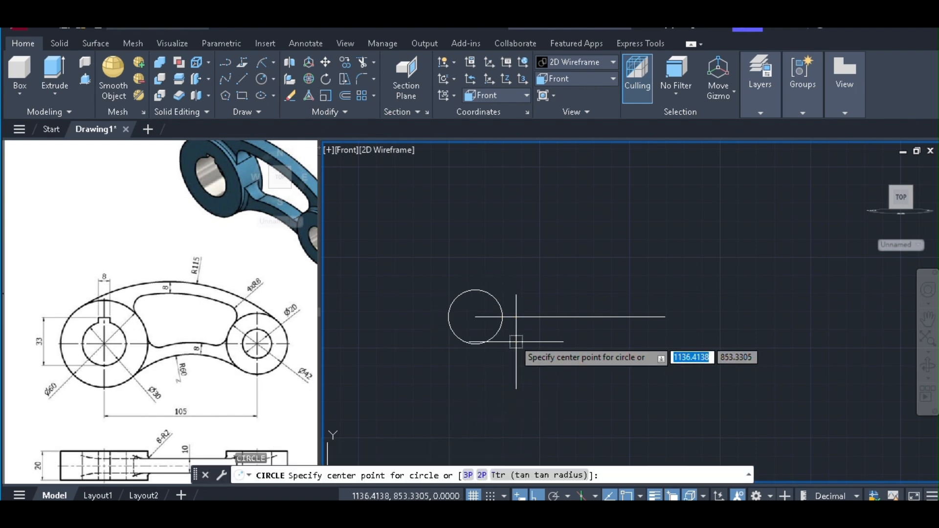
pyautogui.click(476, 317)
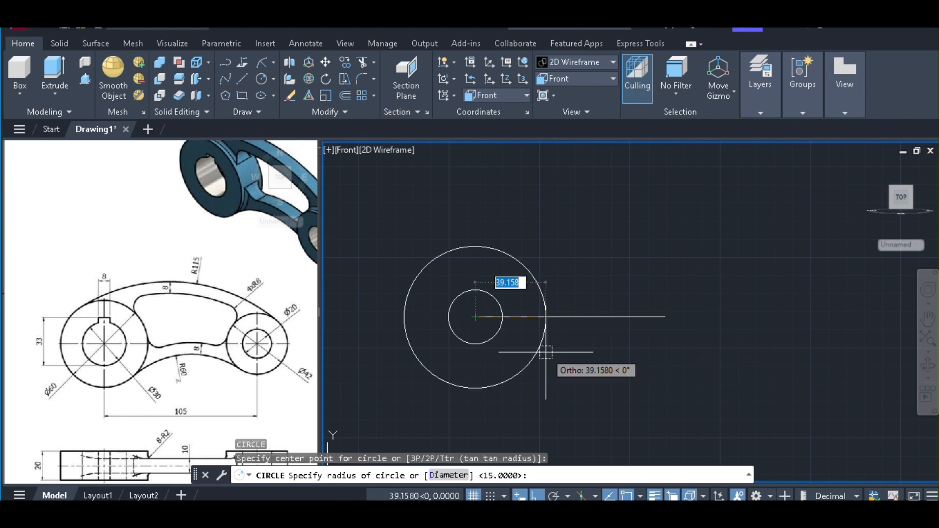
pyautogui.write('30')
pyautogui.press('Return')
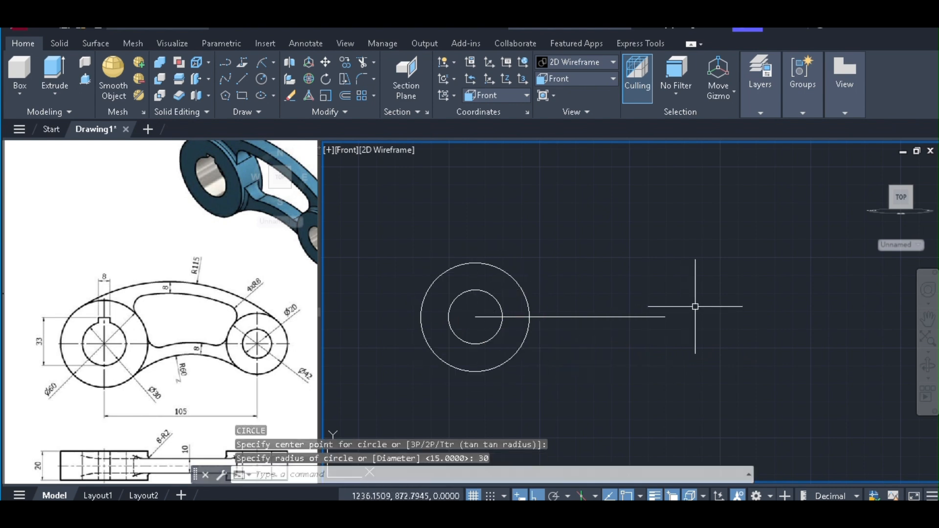
# Step: Draw a circle of radius 10 centered on the line's right endpoint
pyautogui.press('Return')
pyautogui.click(665, 317)
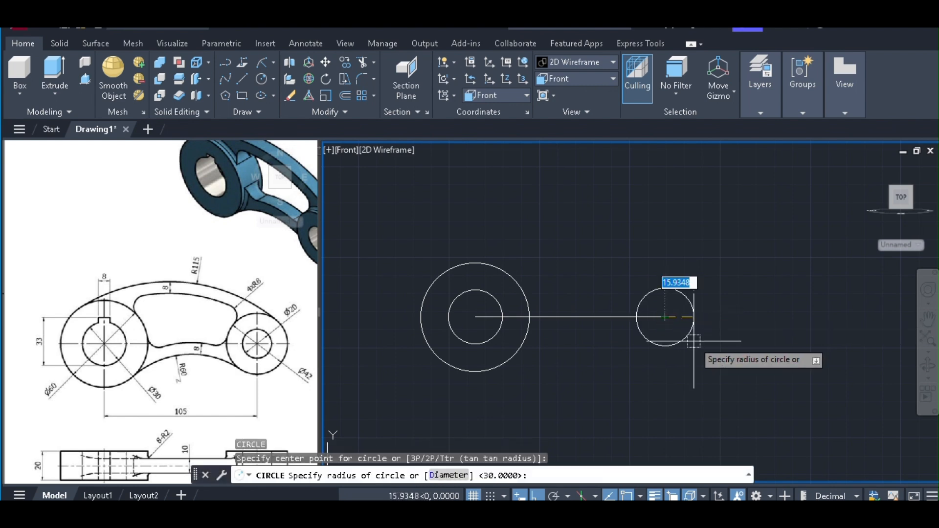
pyautogui.write('10')
pyautogui.press('Return')
# Step: Draw a concentric circle of diameter 42 around the small circle at the line's right endpoint
pyautogui.press('Return')
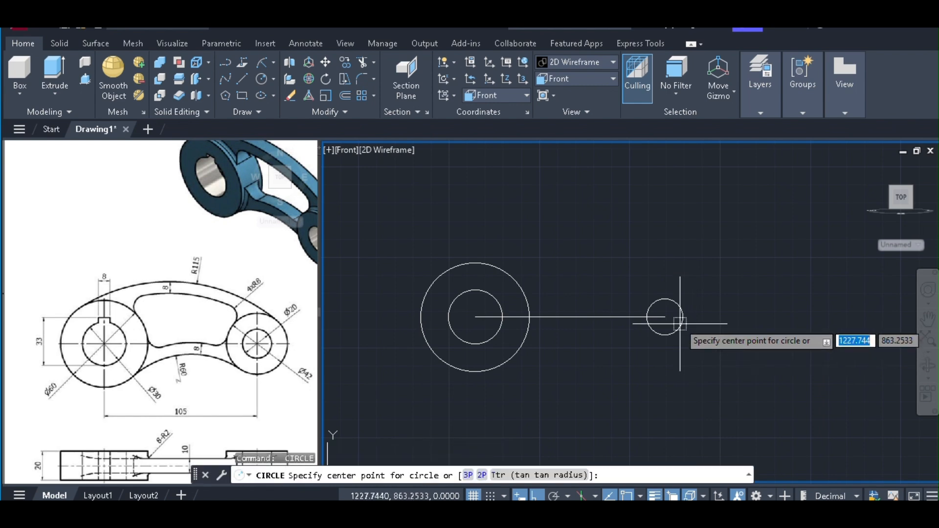
pyautogui.click(665, 317)
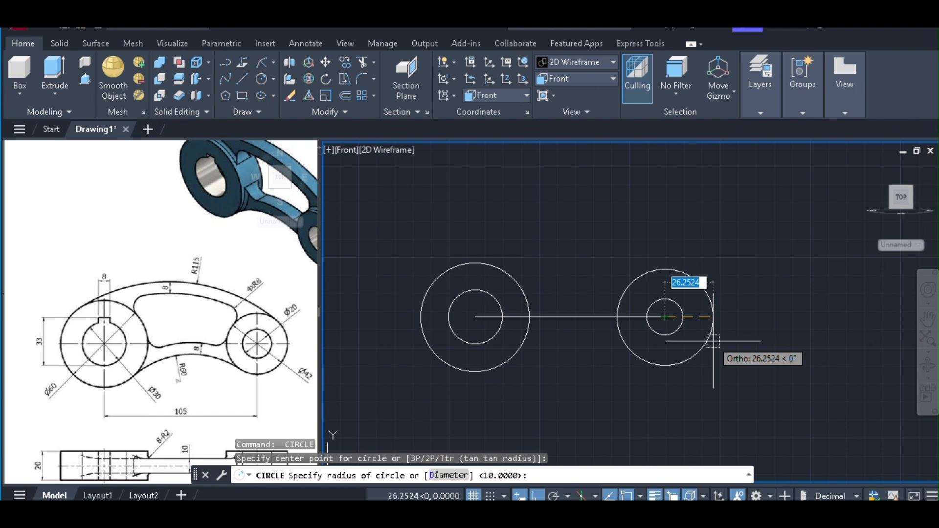
pyautogui.click(436, 477)
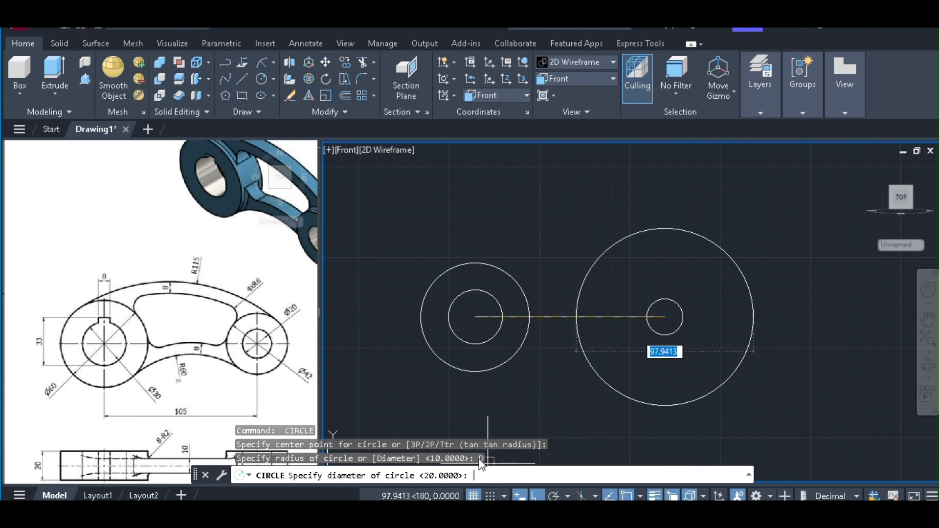
pyautogui.write('42')
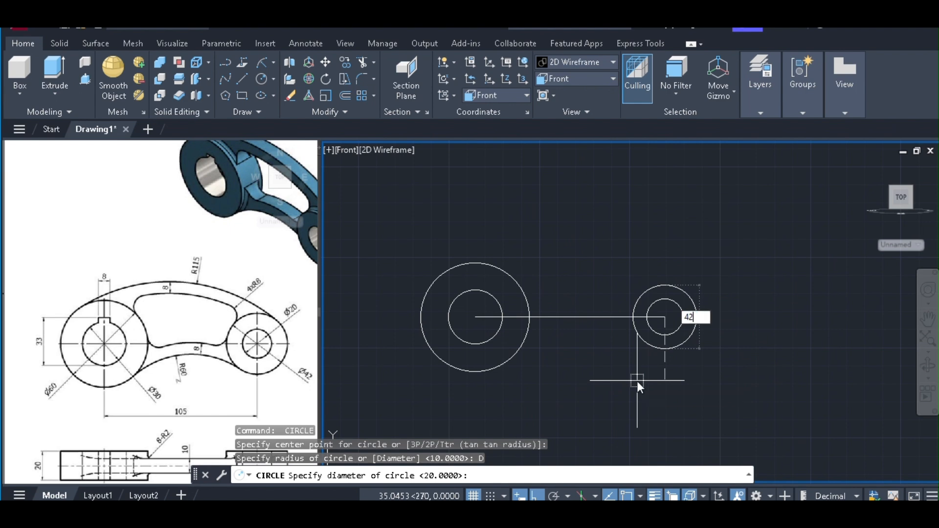
pyautogui.press('Return')
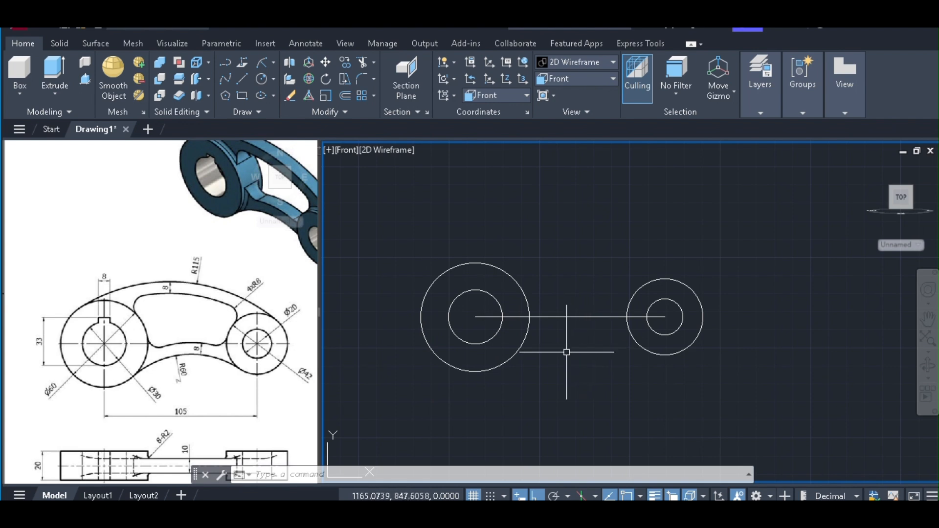
# Step: Draw a circle of radius 60 tangent to the lower sides of the two outer boss circles, using the tangent-tangent-radius option
pyautogui.write('c')
pyautogui.press('Return')
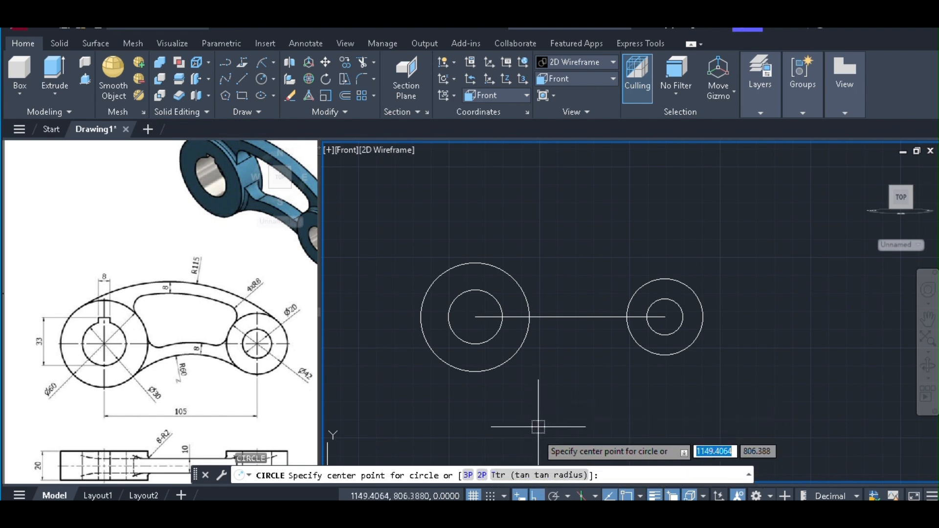
pyautogui.click(527, 477)
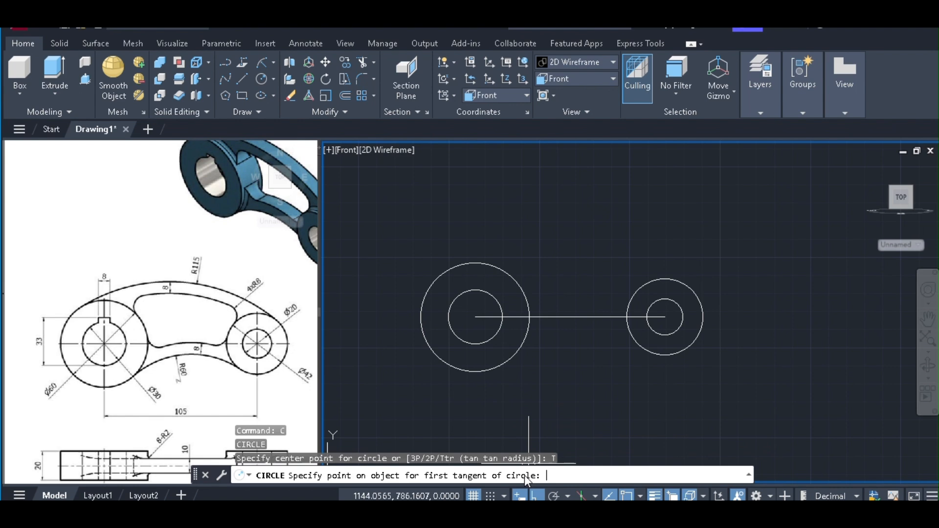
pyautogui.click(501, 364)
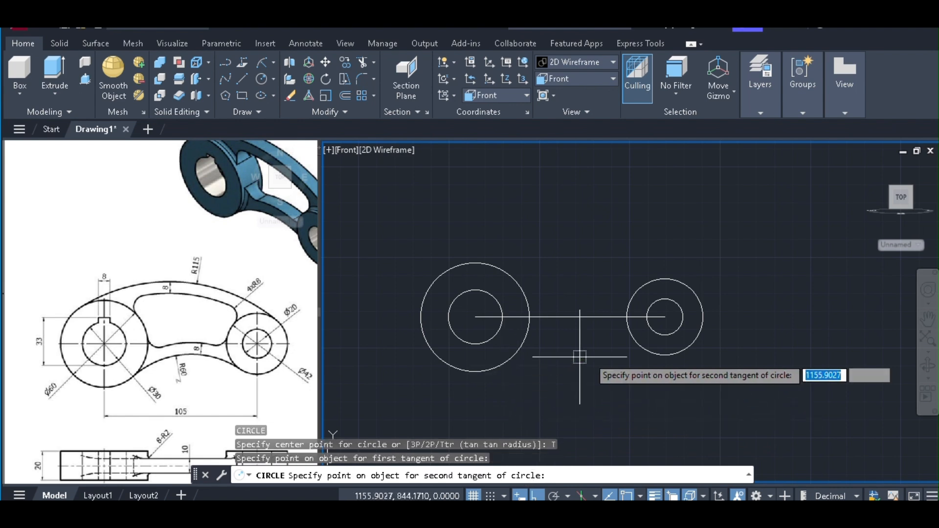
pyautogui.click(654, 353)
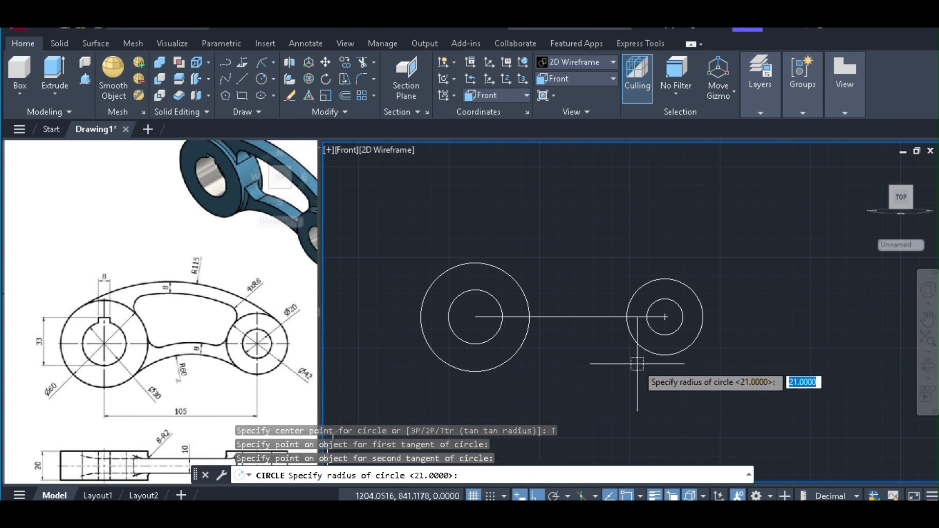
pyautogui.write('60')
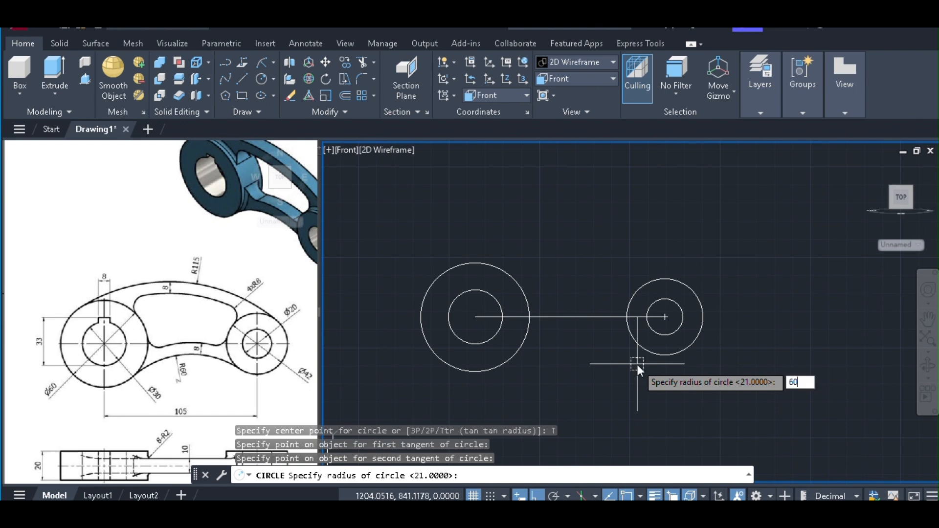
pyautogui.press('Return')
pyautogui.scroll(-3, 607, 361)
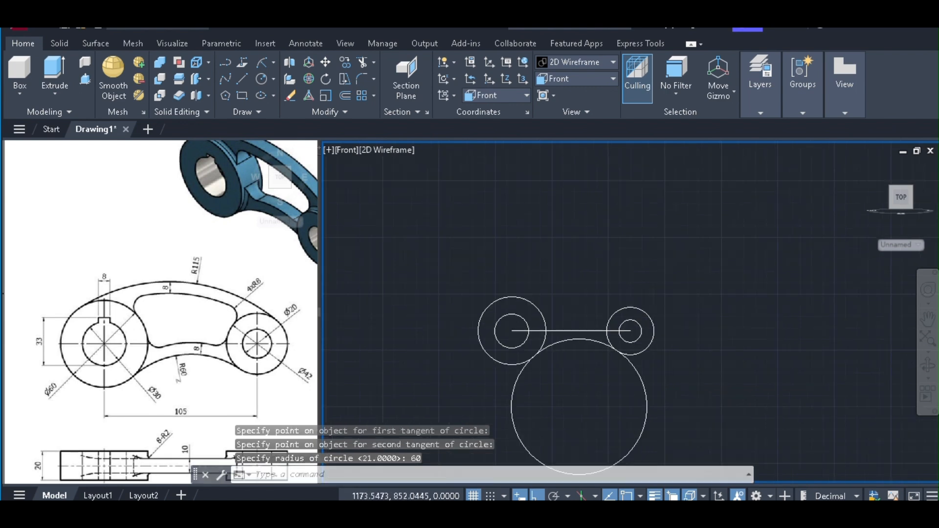
# Step: Trim the radius 60 circle to leave only the upper arc between the two bosses
pyautogui.scroll(1, 573, 352)
pyautogui.write('tr')
pyautogui.press('Return')
pyautogui.click(665, 350)
pyautogui.click(641, 355)
pyautogui.press('Return')
pyautogui.press('Return')
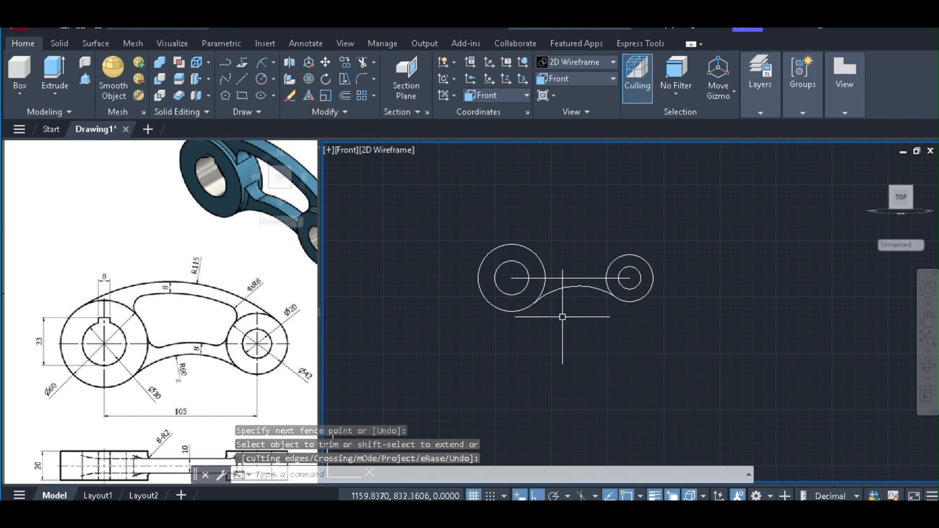
# Step: Offset the radius 60 arc upward by 8 units
pyautogui.scroll(2, 567, 281)
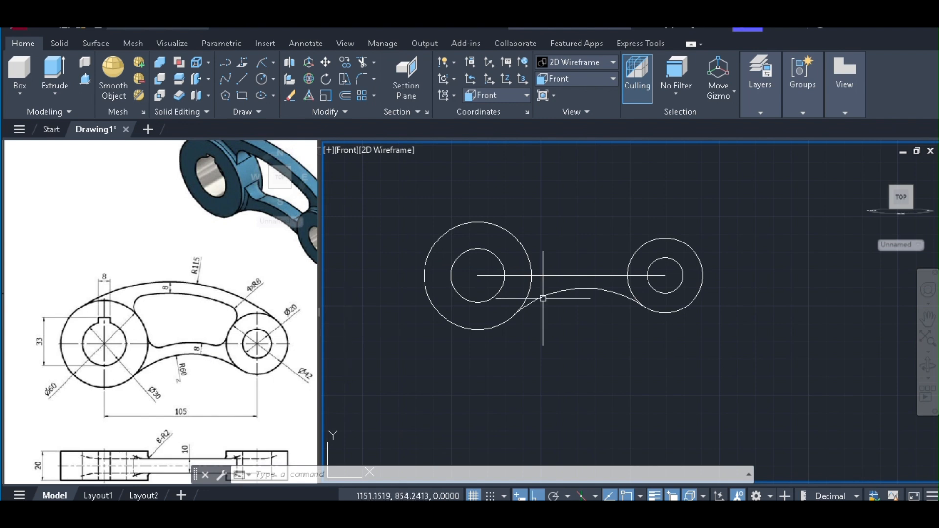
pyautogui.scroll(2, 584, 281)
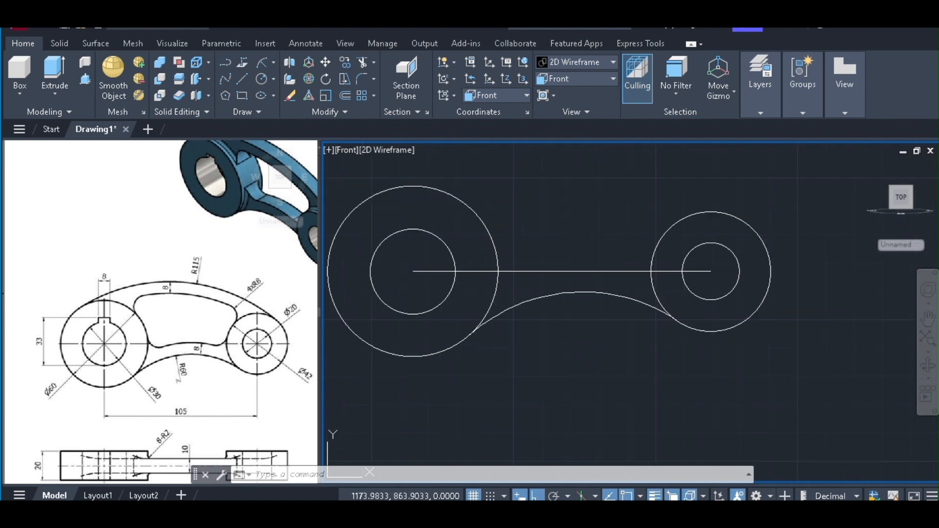
pyautogui.click(570, 294)
pyautogui.click(566, 306)
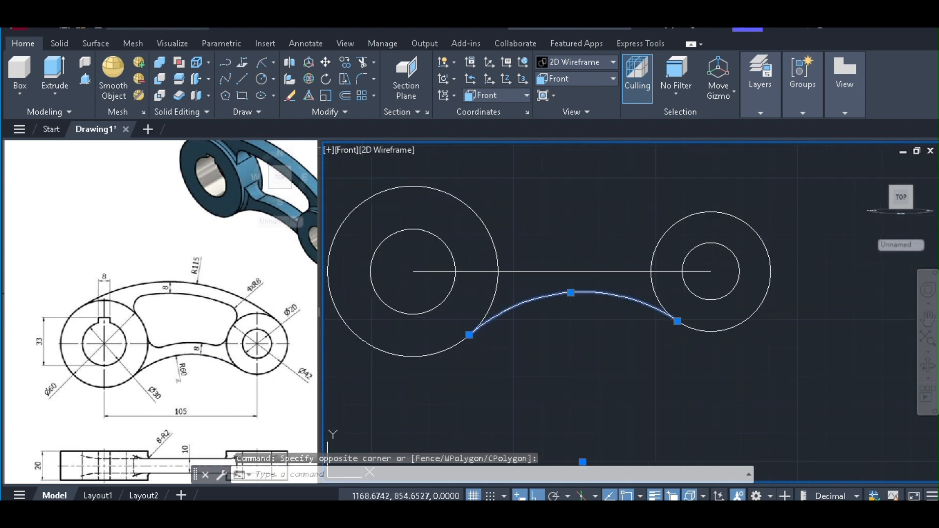
pyautogui.write('o')
pyautogui.press('Return')
pyautogui.click(582, 292)
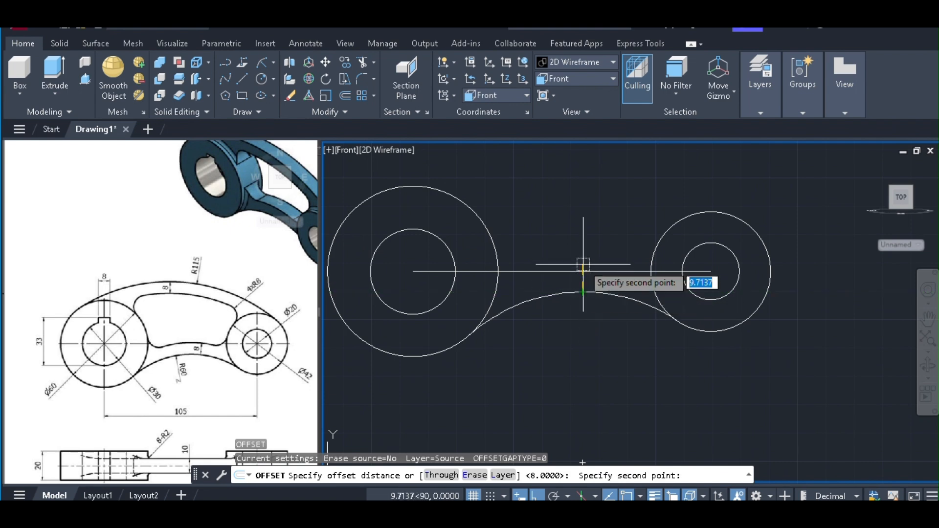
pyautogui.write('8')
pyautogui.press('Return')
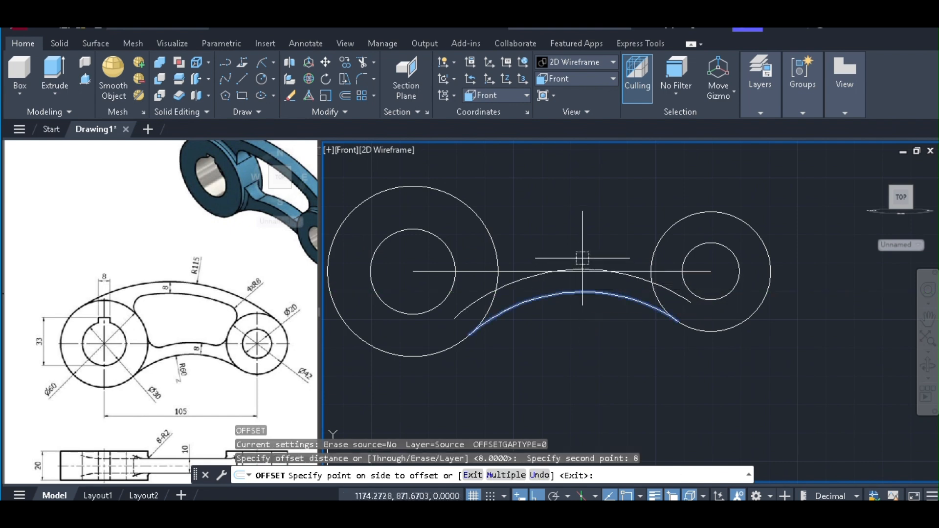
pyautogui.click(579, 255)
pyautogui.press('Escape')
# Step: Erase the horizontal line joining the two boss centers
pyautogui.click(538, 271)
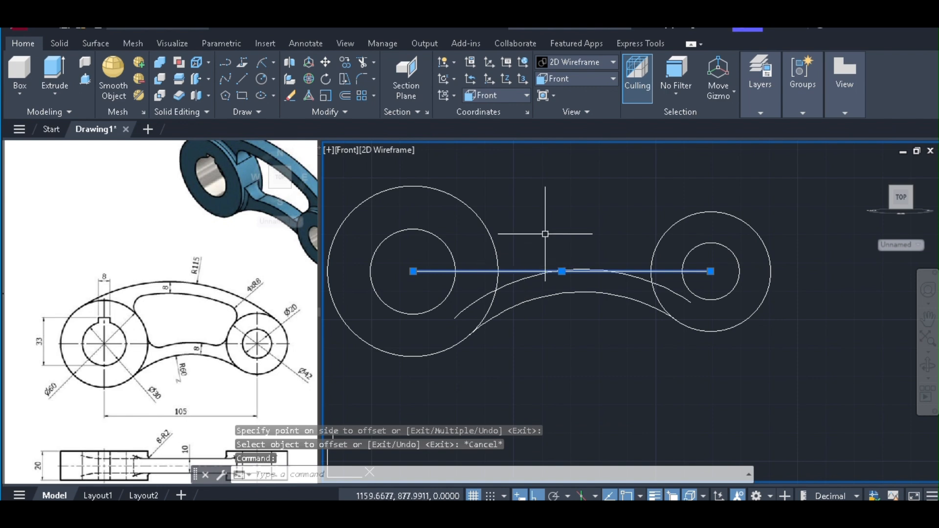
pyautogui.write('e')
pyautogui.press('Return')
# Step: Trim both ends of the offset arc where they run inside the outer boss circles
pyautogui.write('Tr')
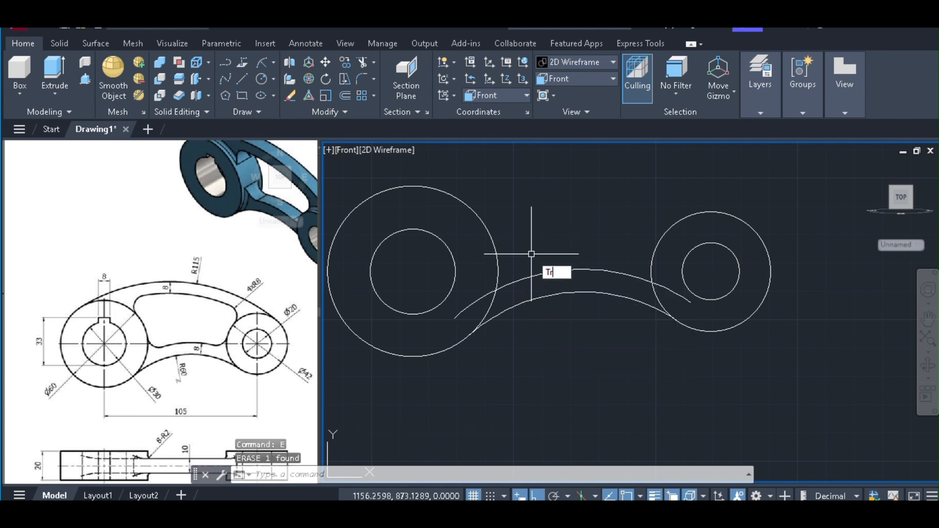
pyautogui.press('Return')
pyautogui.click(479, 301)
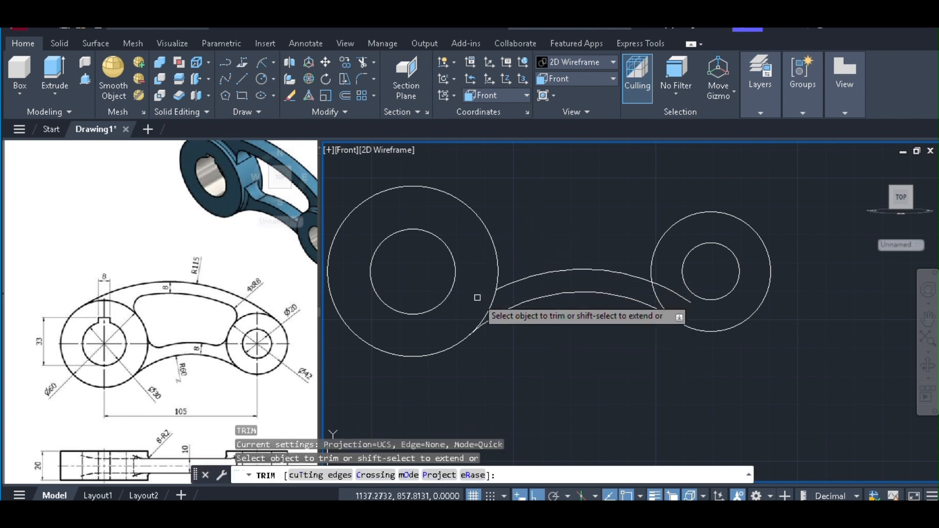
pyautogui.click(664, 287)
pyautogui.press('Return')
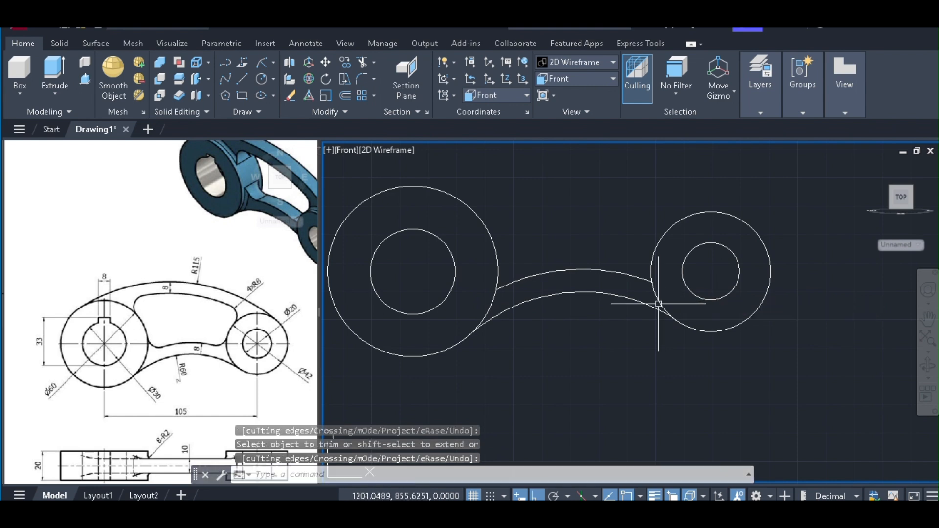
# Step: Try to draw a circle of radius 115 tangent to both outer boss circles, picking the tangent points on their lower sides
pyautogui.scroll(-2, 621, 343)
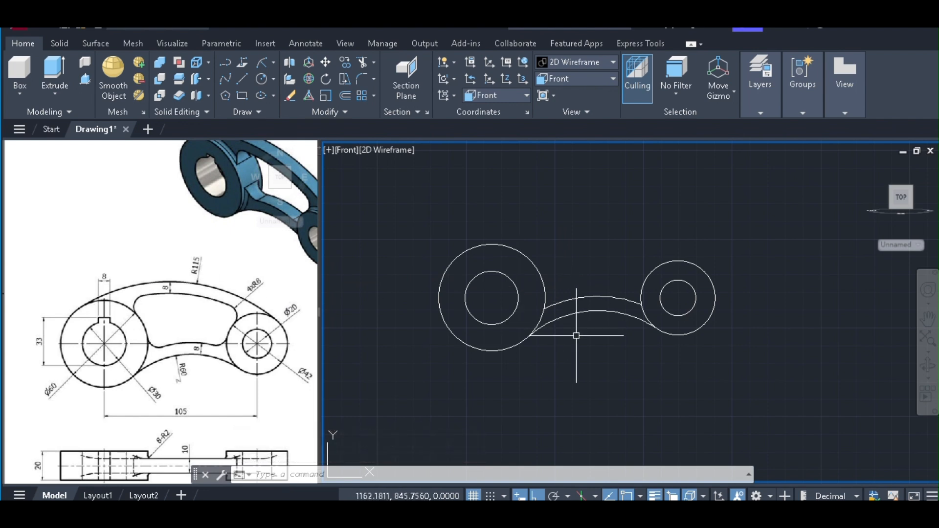
pyautogui.press('Return')
pyautogui.write('t')
pyautogui.press('Return')
pyautogui.click(510, 344)
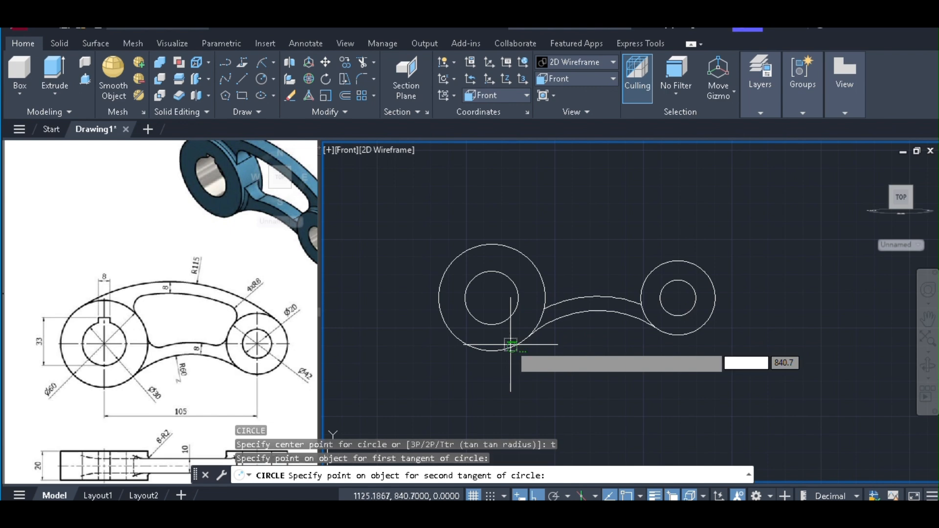
pyautogui.click(691, 334)
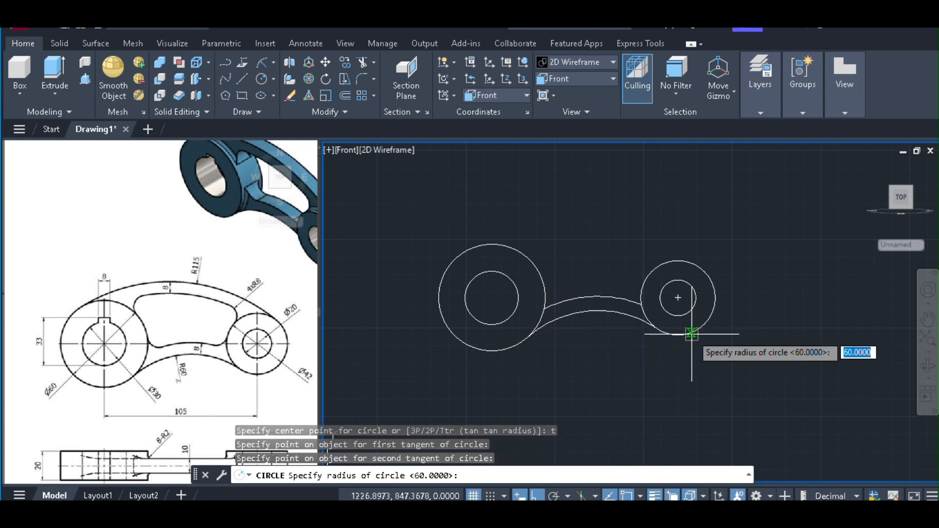
pyautogui.write('115')
pyautogui.press('Return')
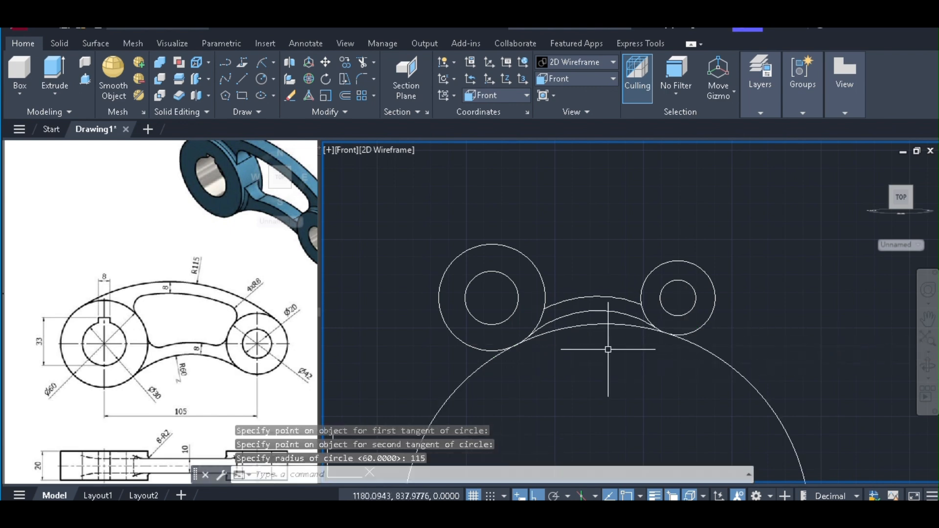
# Step: Erase the radius 115 tangent circle
pyautogui.click(604, 325)
pyautogui.write('e')
pyautogui.press('Return')
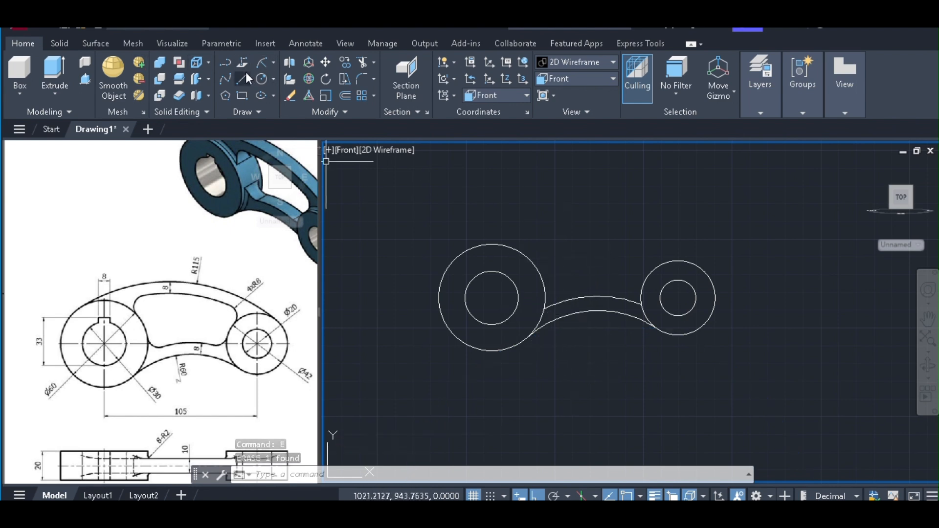
# Step: Draw a start-end-radius arc of radius 115 from the top of the right outer circle to the top of the left outer circle
pyautogui.click(274, 64)
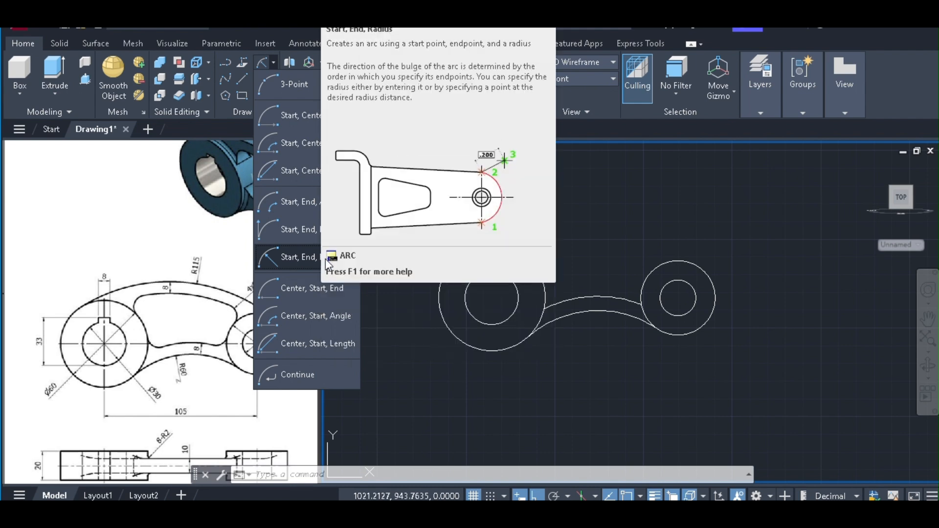
pyautogui.click(307, 258)
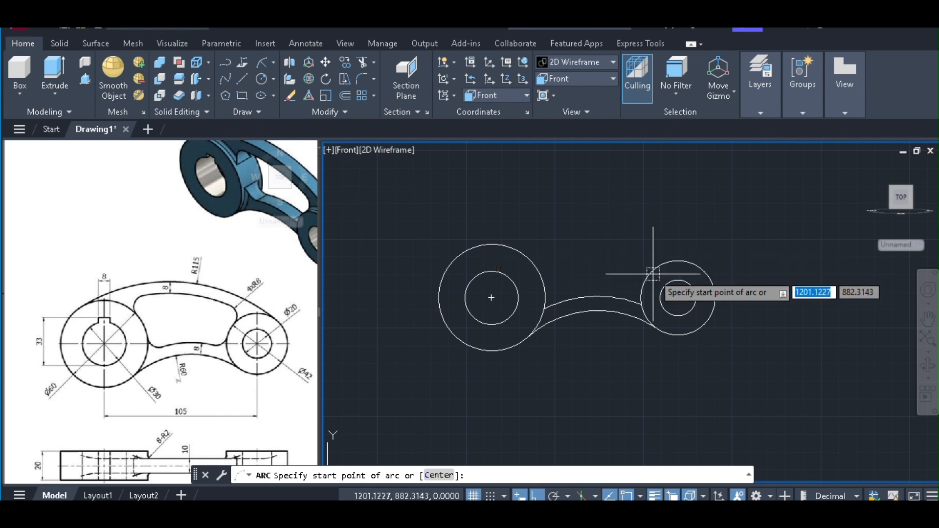
pyautogui.click(685, 263)
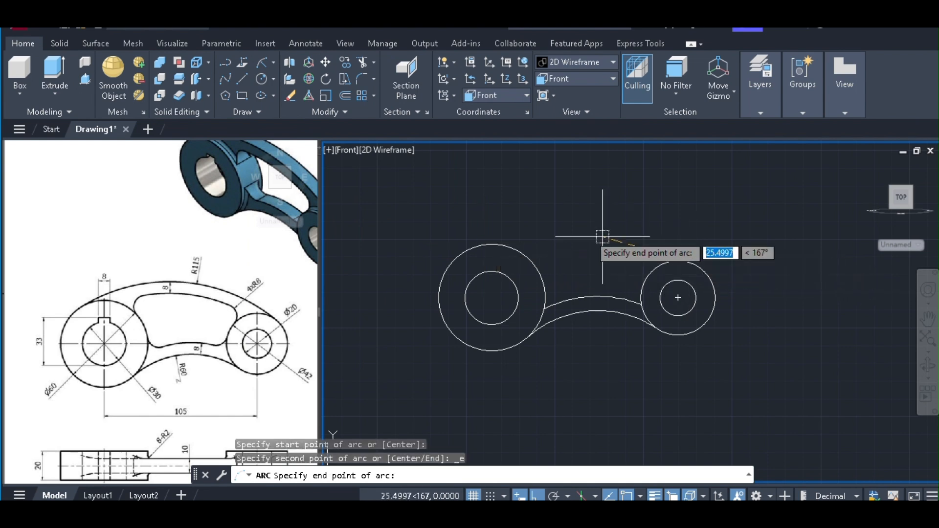
pyautogui.click(478, 246)
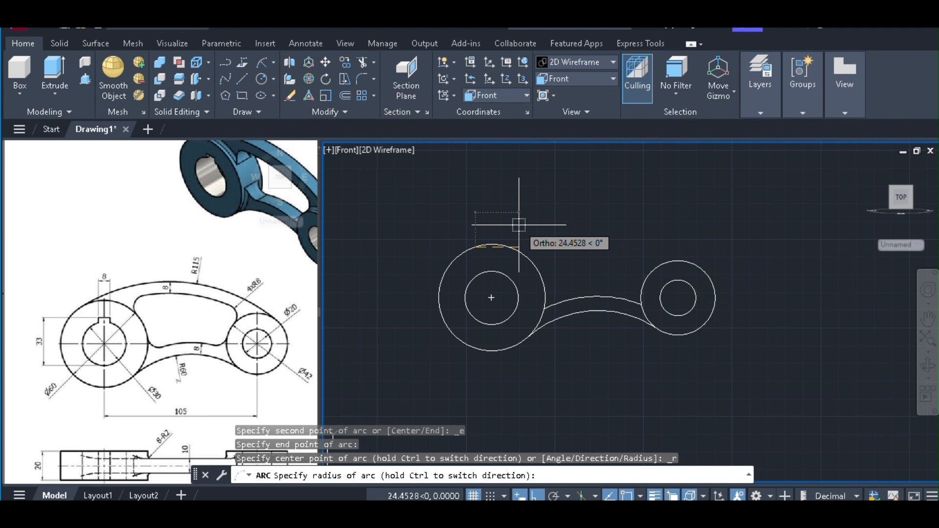
pyautogui.write('115')
pyautogui.press('Return')
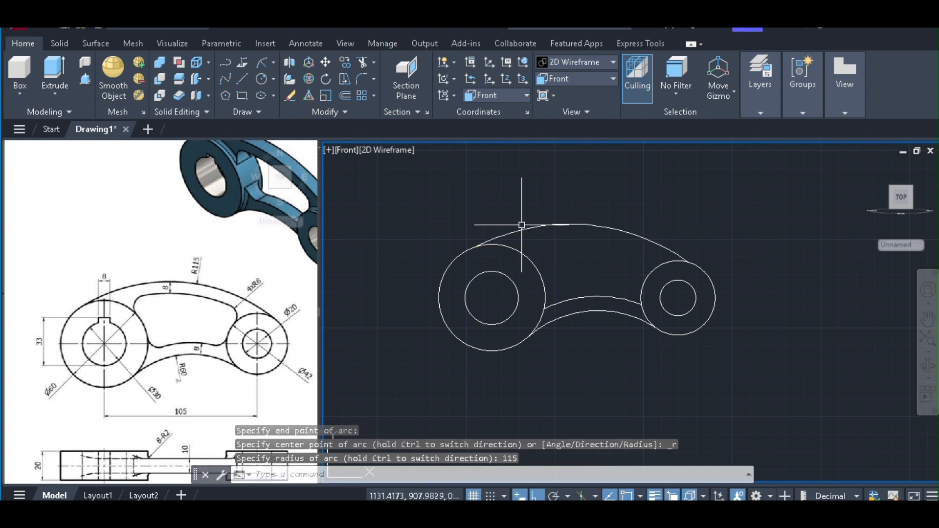
# Step: Offset the radius 115 arc inward by 8 units
pyautogui.click(606, 207)
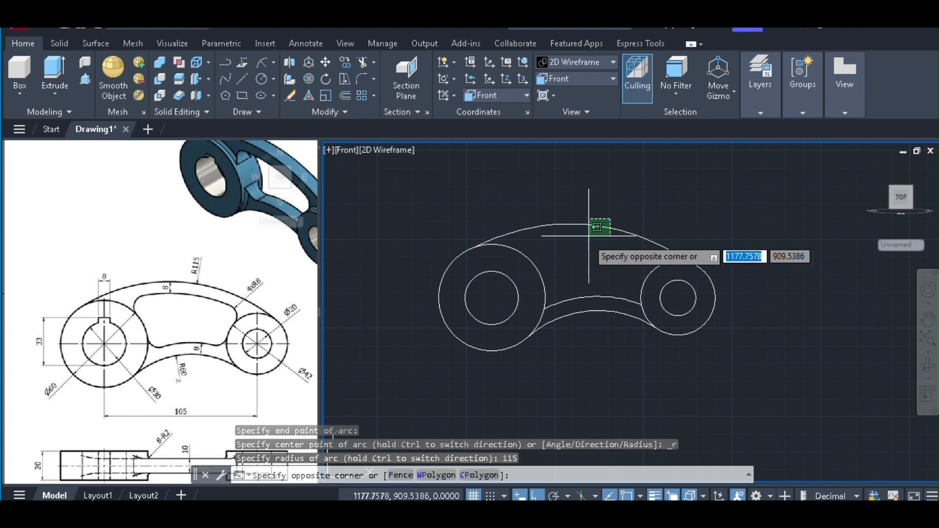
pyautogui.click(584, 241)
pyautogui.write('o')
pyautogui.press('Return')
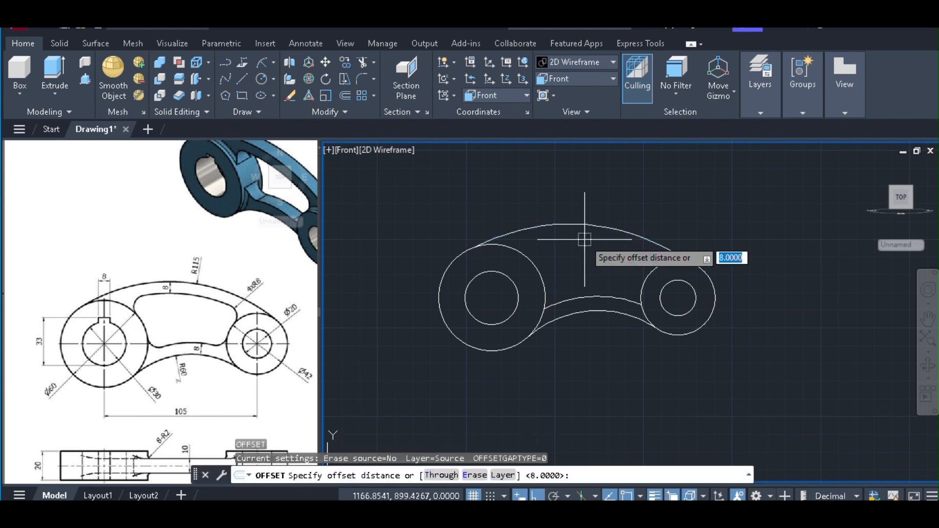
pyautogui.click(584, 224)
pyautogui.write('8')
pyautogui.press('Return')
pyautogui.click(577, 224)
pyautogui.click(582, 247)
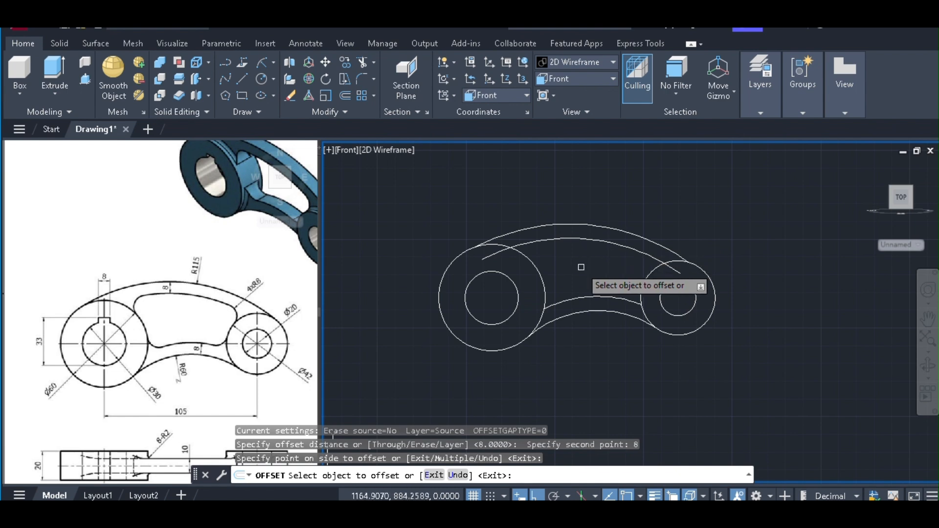
pyautogui.press('Escape')
# Step: Trim the ends of the offset upper arc that lie inside the two outer boss circles
pyautogui.write('tr')
pyautogui.press('Return')
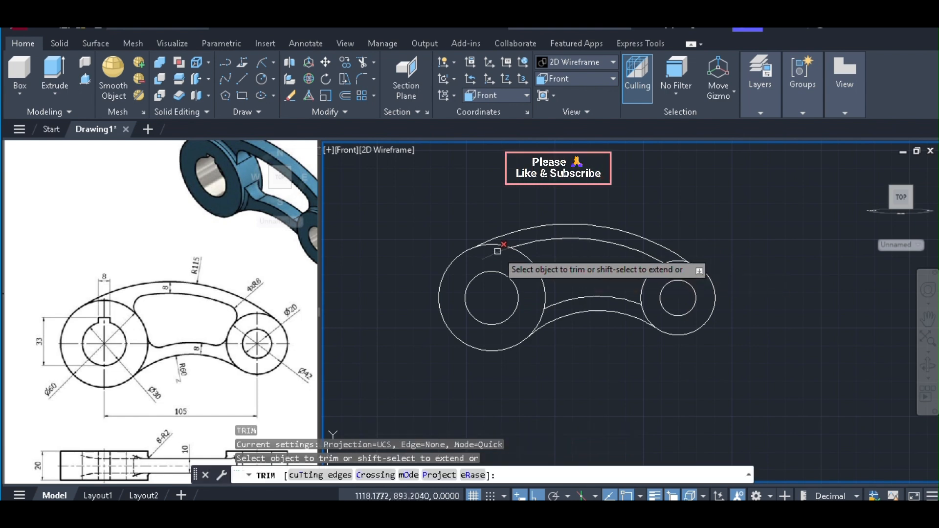
pyautogui.click(670, 268)
pyautogui.press('Return')
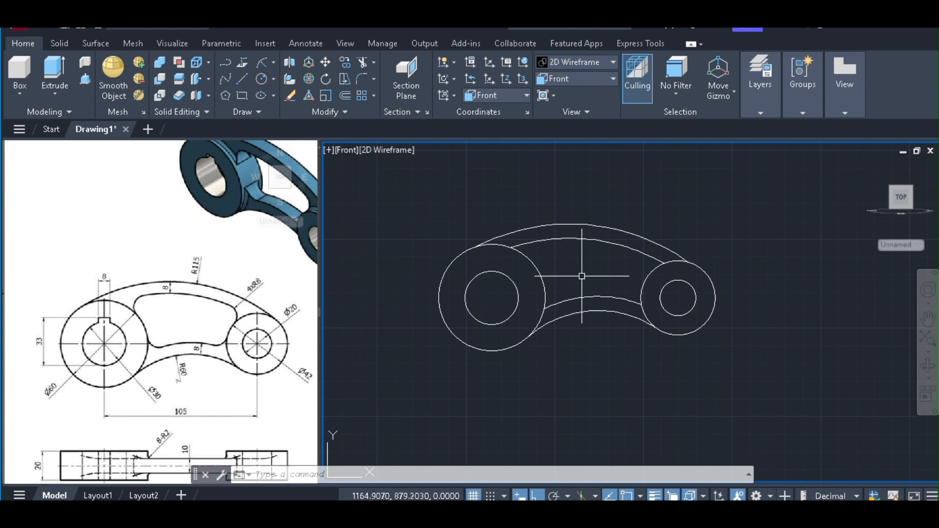
# Step: Fillet the two upper corners of the opening between the ribs with radius 8, joining the inner upper arc to both boss circles
pyautogui.press('Return')
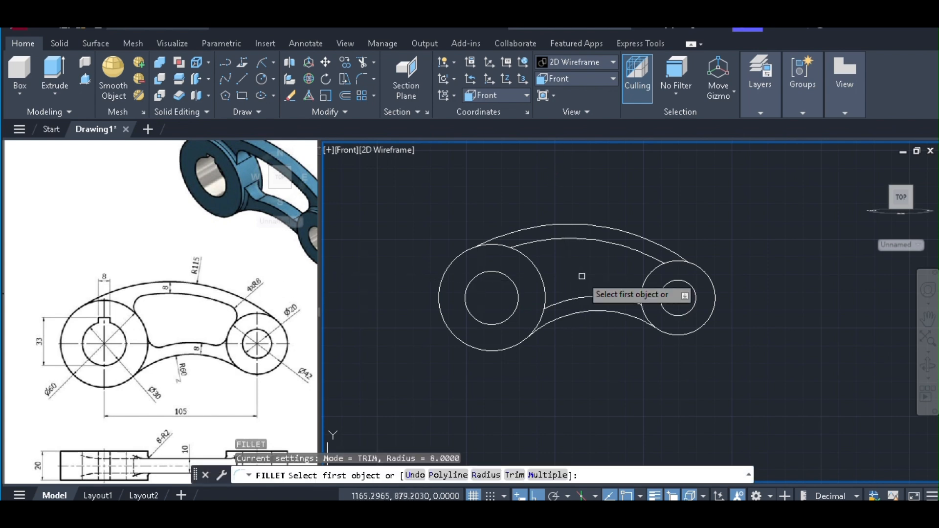
pyautogui.write('r')
pyautogui.press('Return')
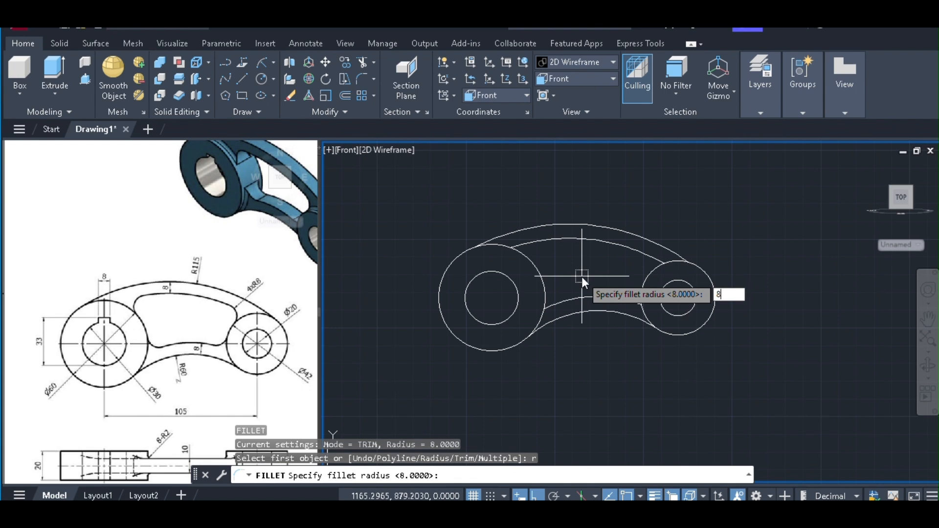
pyautogui.press('Return')
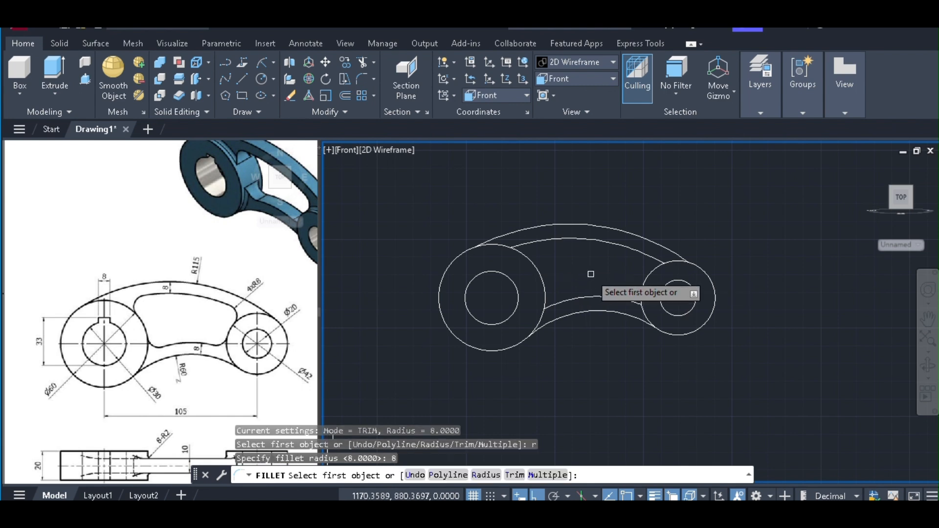
pyautogui.write('m')
pyautogui.press('Return')
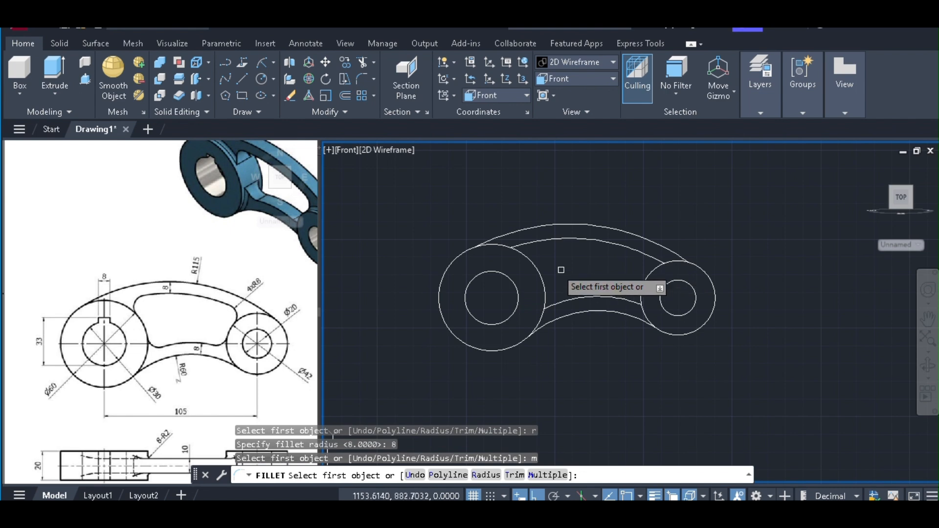
pyautogui.click(525, 252)
pyautogui.click(526, 251)
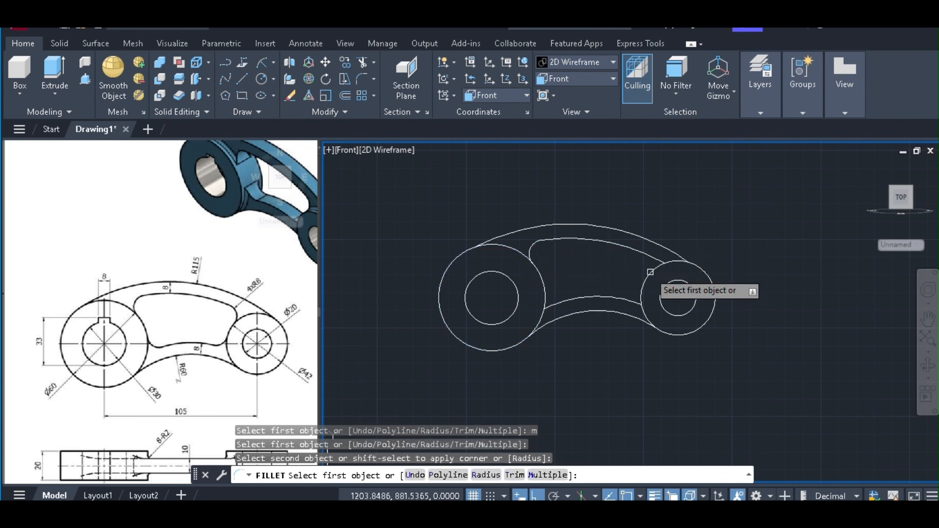
pyautogui.click(649, 270)
pyautogui.click(644, 261)
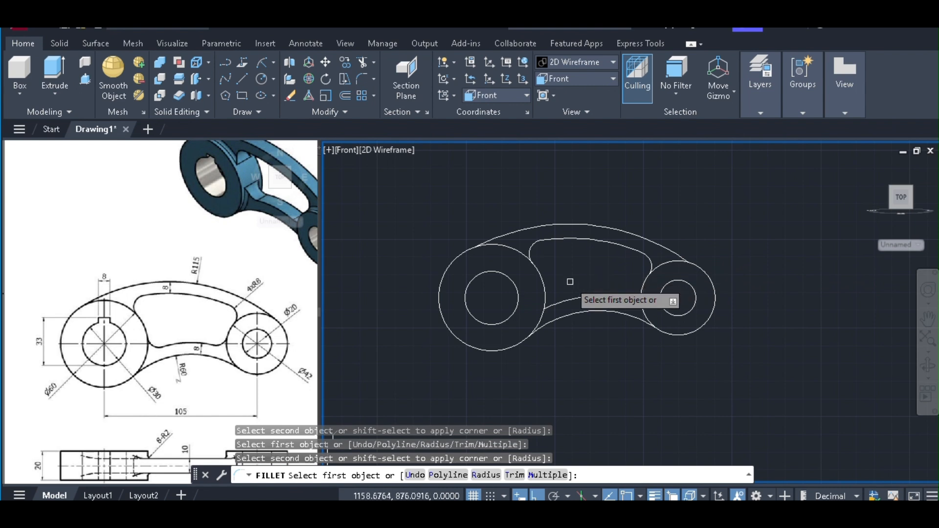
# Step: Fillet the two lower corners of the opening with the same radius 8, joining the inner lower arc to both boss circles
pyautogui.click(549, 302)
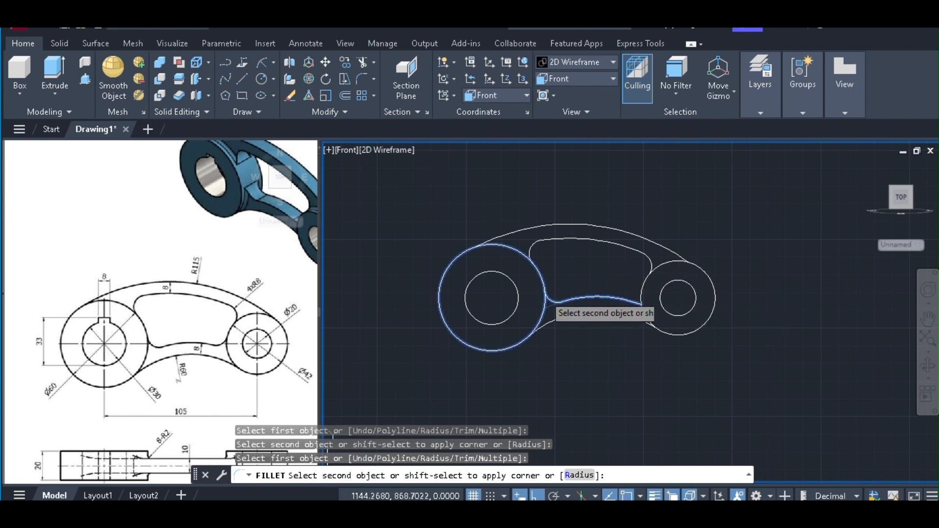
pyautogui.click(544, 295)
pyautogui.click(626, 300)
pyautogui.click(638, 294)
pyautogui.press('Return')
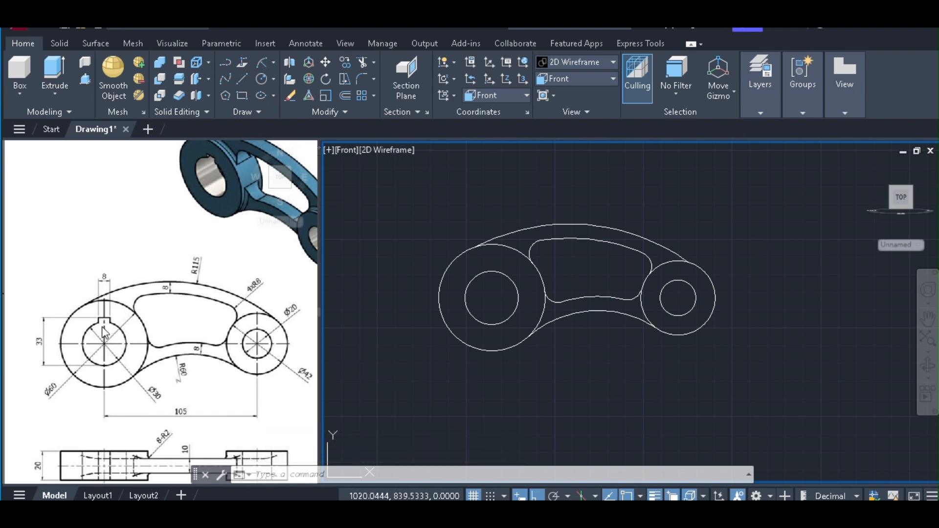
# Step: Draw a vertical line 33 units long upward from the bottom quadrant of the large boss's bore
pyautogui.write('l')
pyautogui.press('Return')
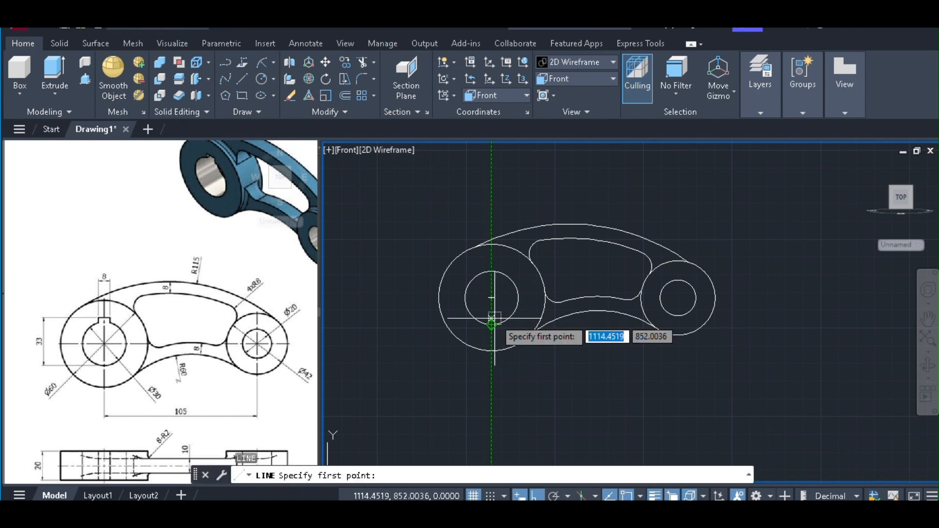
pyautogui.click(498, 323)
pyautogui.scroll(2, 497, 305)
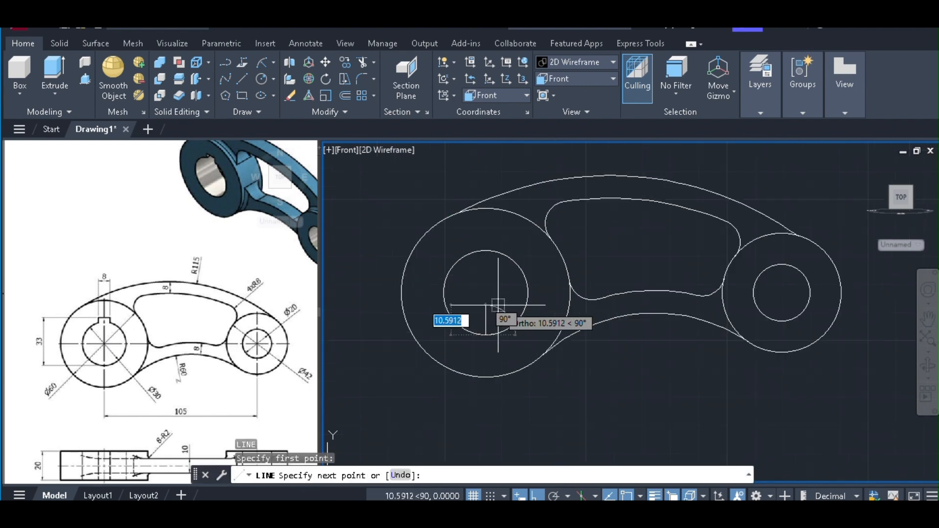
pyautogui.write('33')
pyautogui.press('Return')
pyautogui.press('Return')
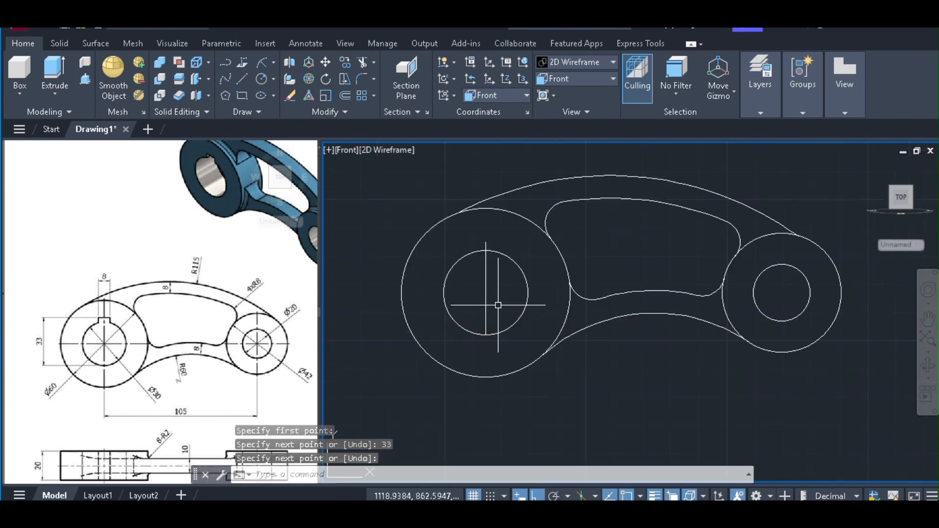
# Step: Draw a horizontal line 8 units long to the right from the upper end of the vertical line for the keyway top
pyautogui.scroll(2, 472, 233)
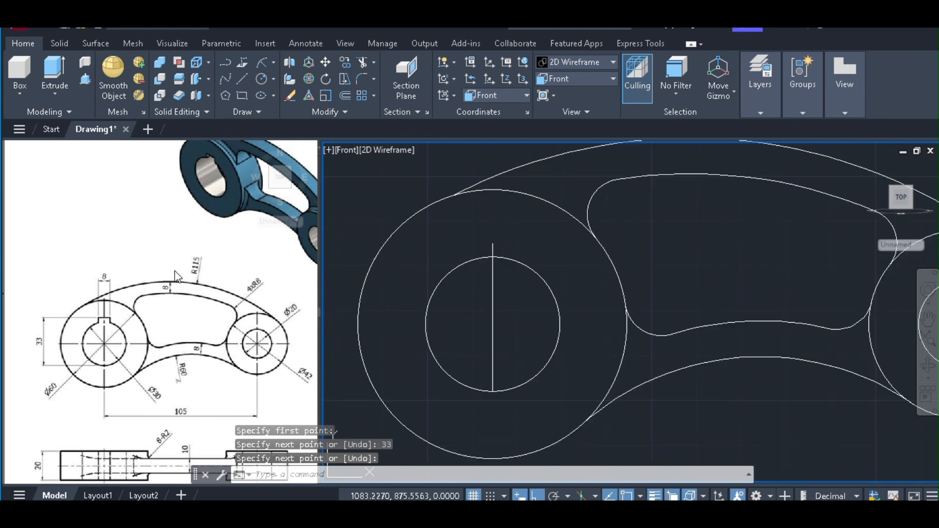
pyautogui.write('l')
pyautogui.press('Return')
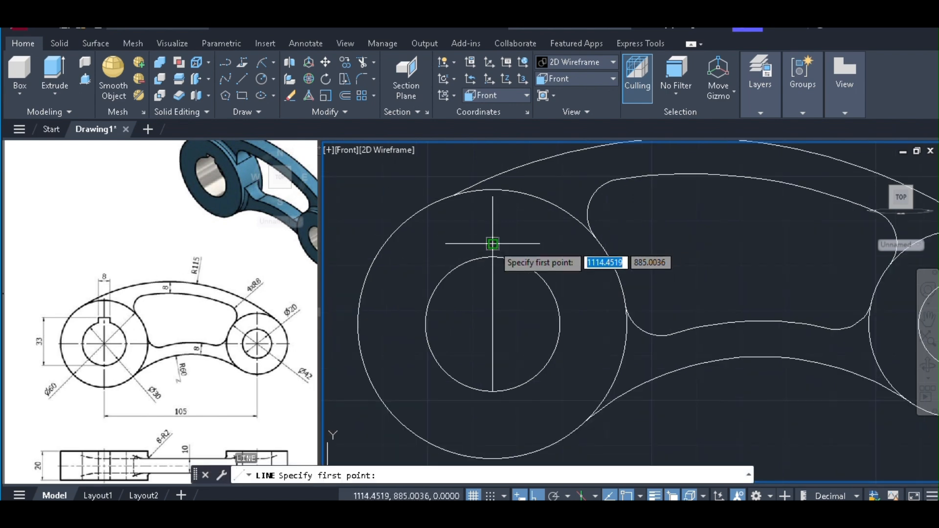
pyautogui.click(493, 243)
pyautogui.write('8')
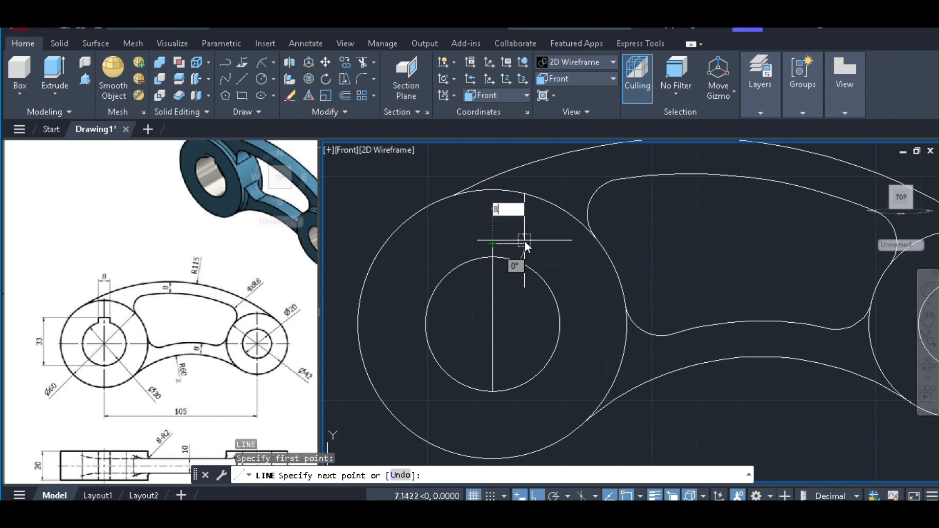
pyautogui.press('Return')
pyautogui.press('Return')
# Step: Move the 8-unit line by its midpoint onto the upper end of the vertical line to centre it over the bore
pyautogui.click(510, 243)
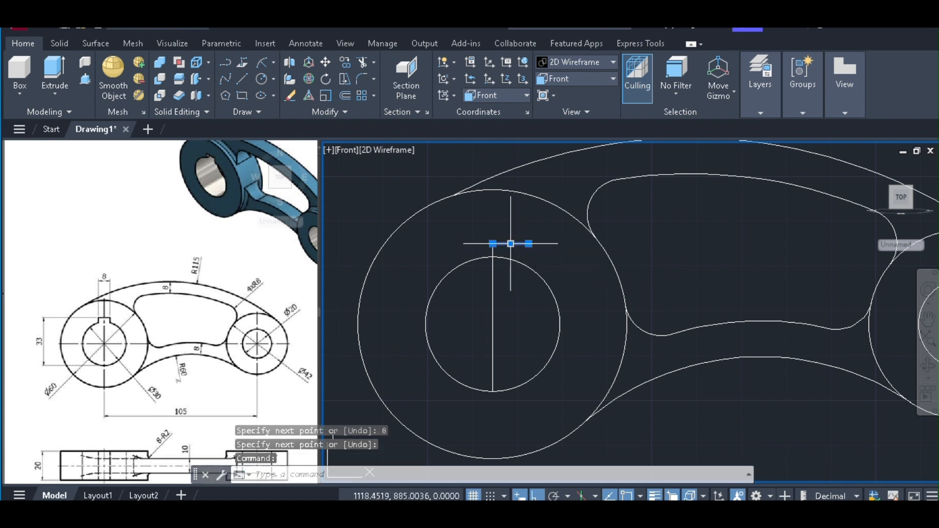
pyautogui.write('m')
pyautogui.press('Return')
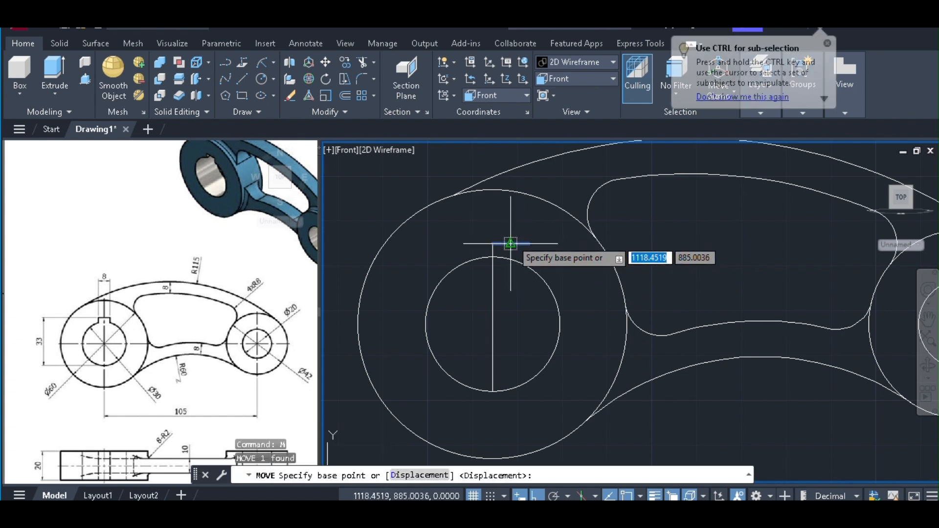
pyautogui.click(510, 243)
pyautogui.press('Escape')
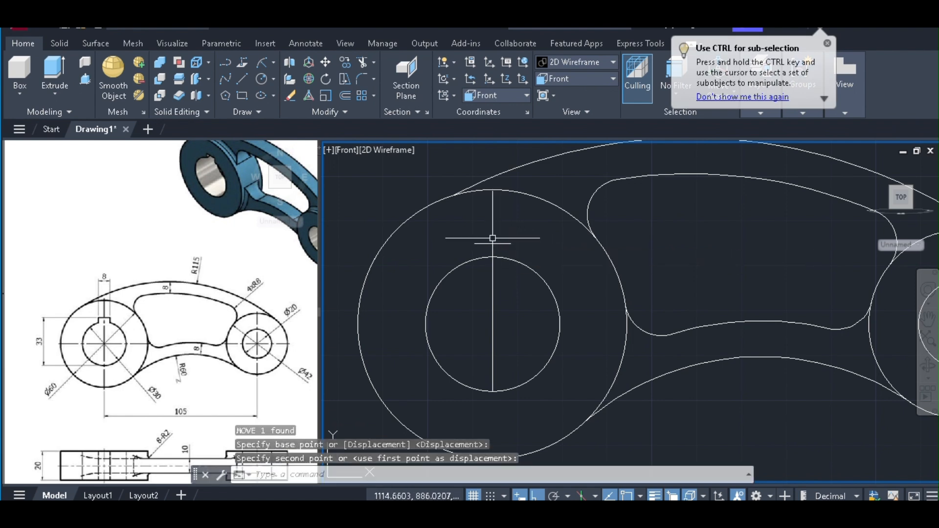
# Step: Draw the keyway's left side as a vertical line from the left end of the 8-unit line down into the bore
pyautogui.write('l')
pyautogui.press('Return')
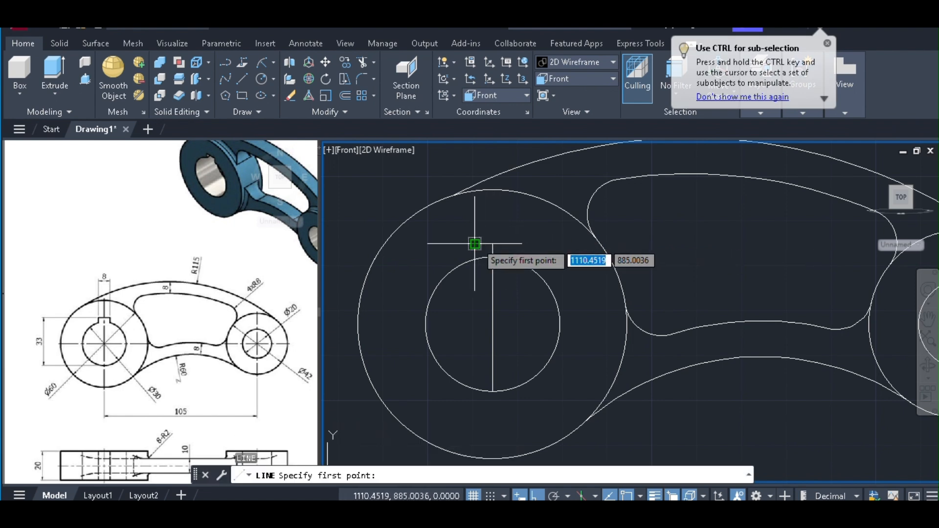
pyautogui.click(475, 243)
pyautogui.click(473, 285)
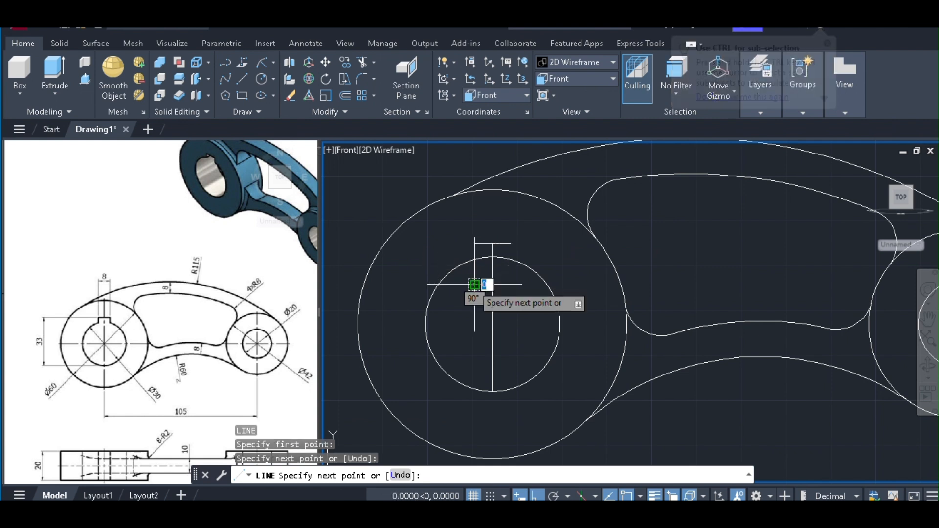
pyautogui.press('Return')
# Step: Mirror the keyway's left side line about the vertical centre line, keeping the original
pyautogui.click(475, 273)
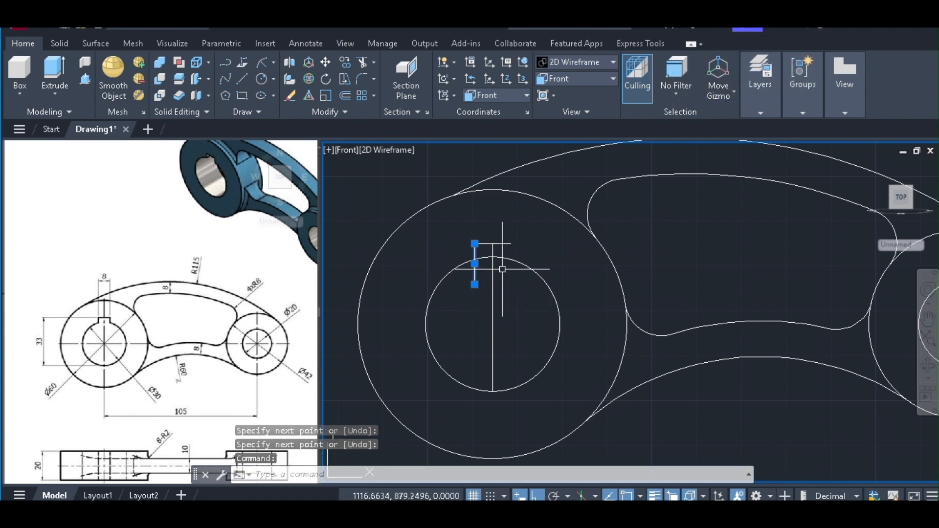
pyautogui.write('mi')
pyautogui.press('Return')
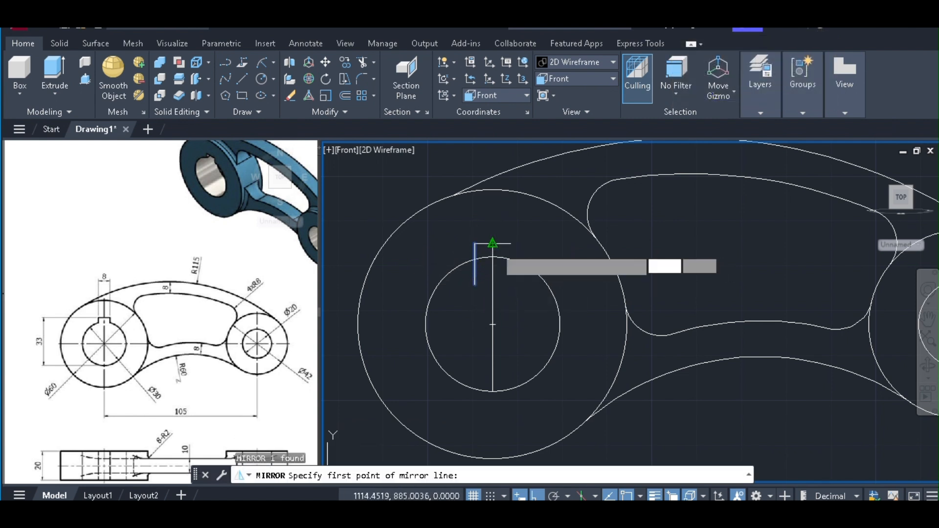
pyautogui.click(493, 244)
pyautogui.click(494, 226)
pyautogui.press('Return')
# Step: Trim the keyway side lines at the bore, remove the centre line, and open the bore arc across the keyway
pyautogui.write('tr')
pyautogui.press('Return')
pyautogui.moveTo(501, 281)
pyautogui.mouseDown()
pyautogui.moveTo(486, 294)
pyautogui.moveTo(513, 264)
pyautogui.moveTo(492, 254)
pyautogui.mouseUp()
pyautogui.click(475, 277)
pyautogui.click(493, 255)
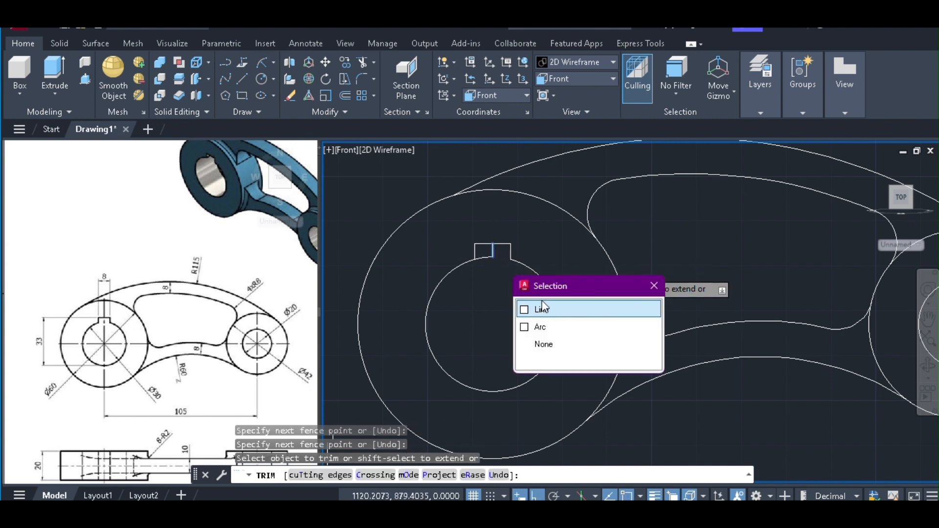
pyautogui.click(506, 269)
pyautogui.click(486, 255)
pyautogui.click(492, 252)
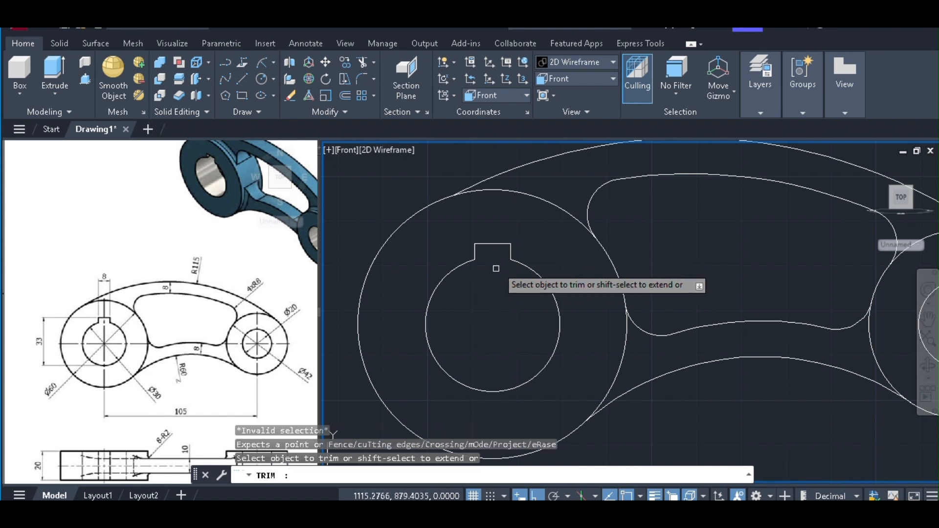
pyautogui.scroll(-3, 492, 271)
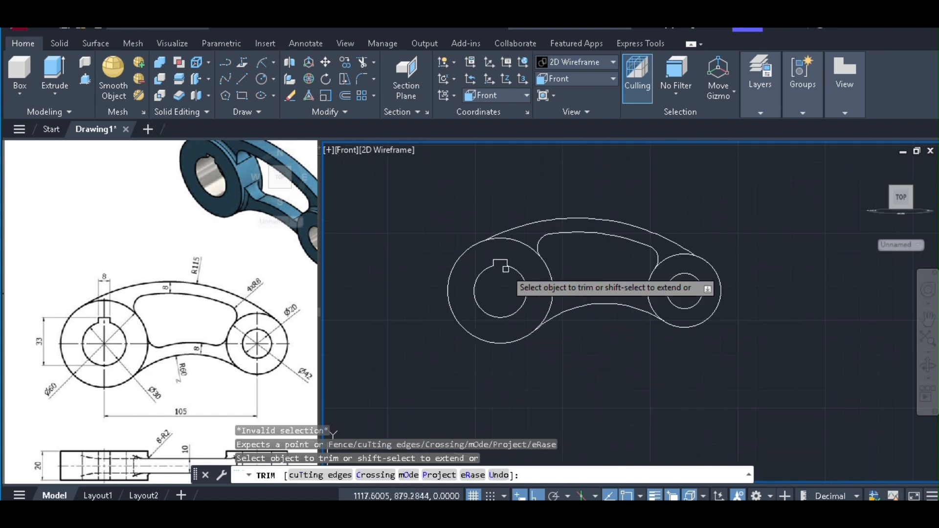
pyautogui.press('Escape')
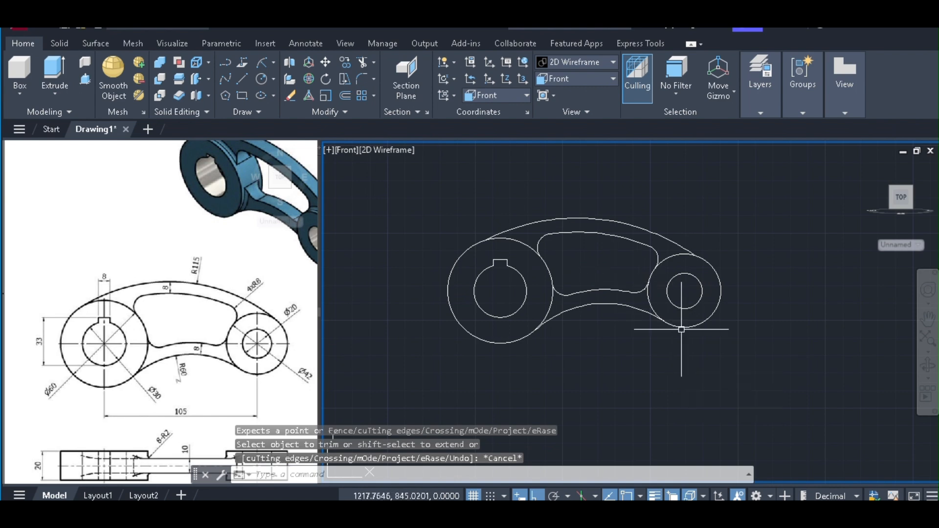
# Step: Presspull both boss rings together to a height of 20 units, working in an orbited 3D view
pyautogui.click(926, 368)
pyautogui.moveTo(529, 335); pyautogui.dragTo(589, 369)
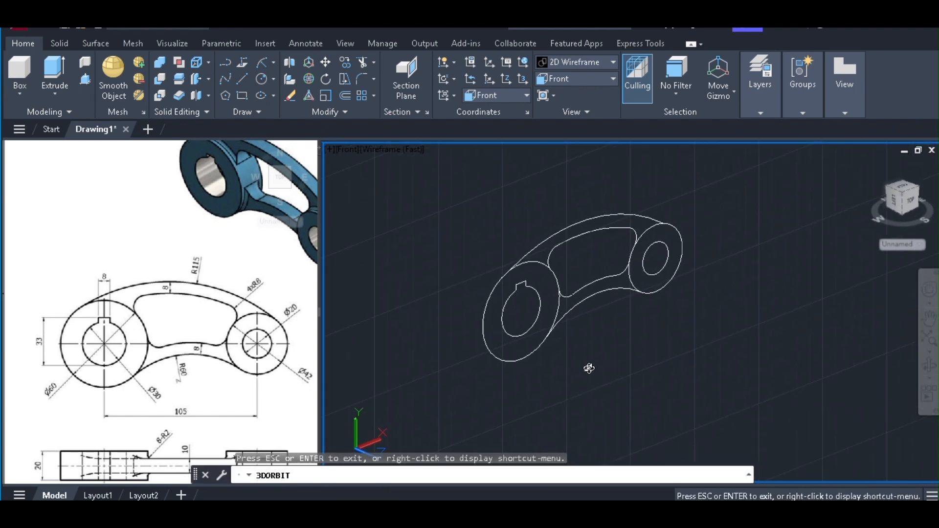
pyautogui.press('Escape')
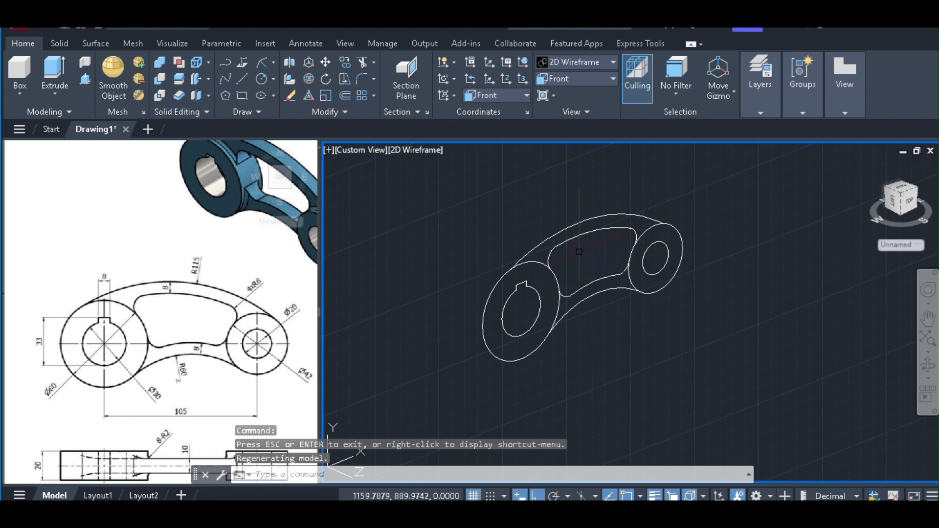
pyautogui.write('PRESS')
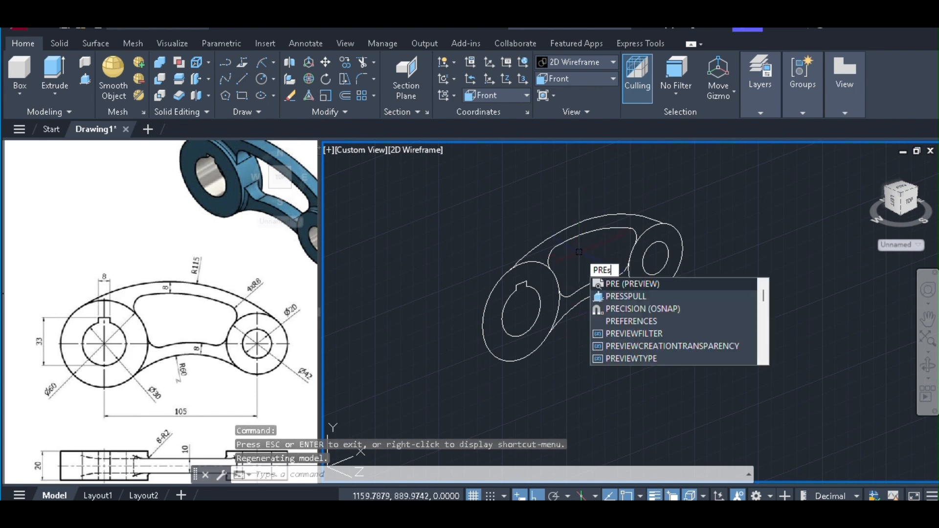
pyautogui.click(627, 283)
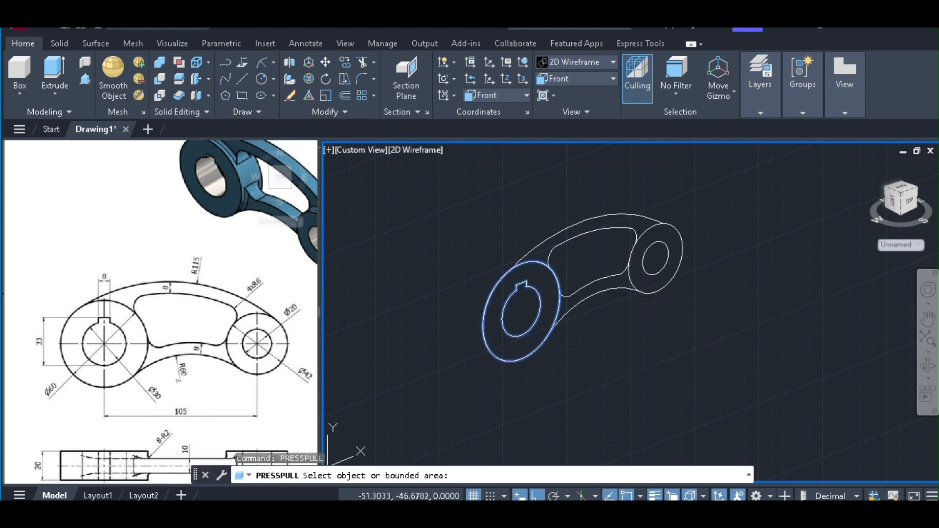
pyautogui.click(515, 354)
pyautogui.click(521, 359)
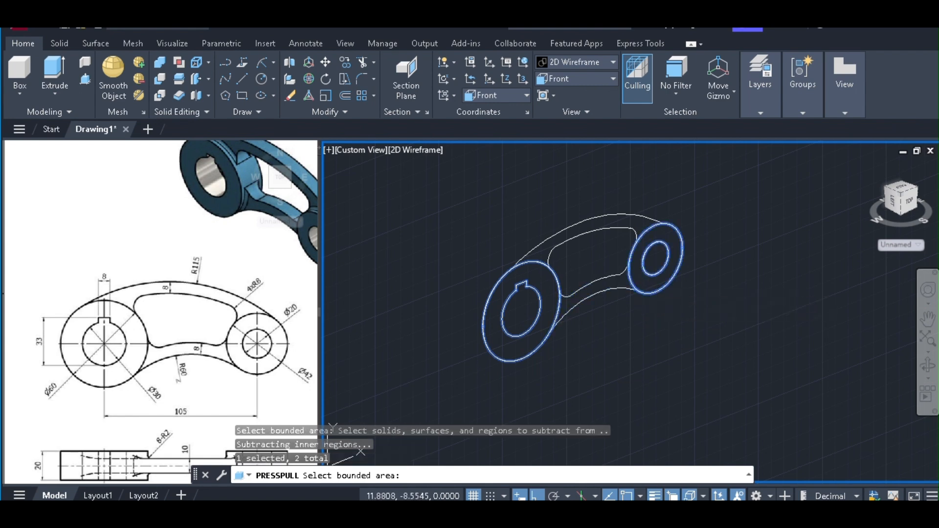
pyautogui.click(644, 283)
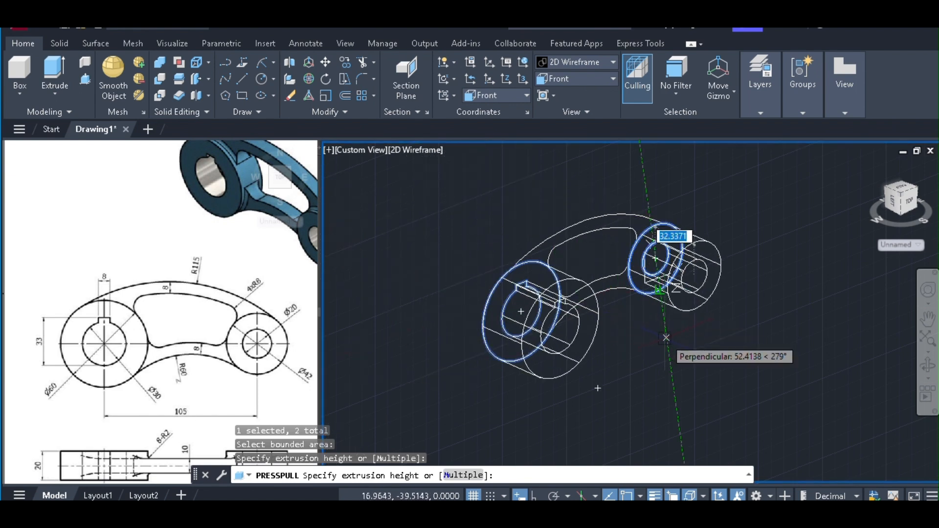
pyautogui.write('0')
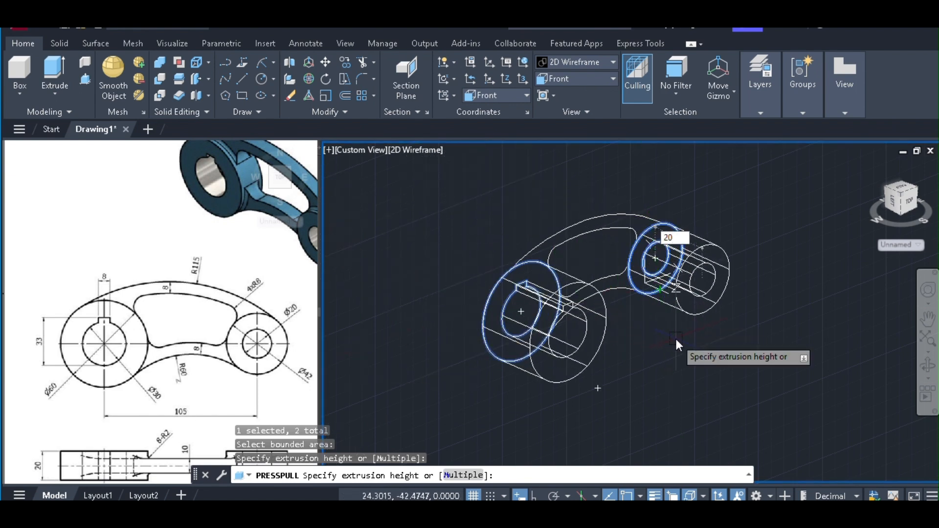
pyautogui.press('Return')
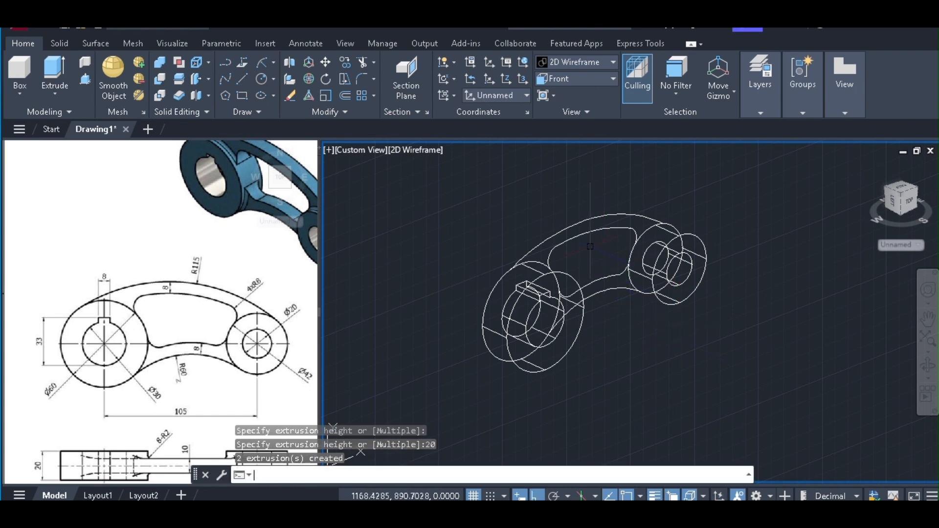
# Step: Presspull the upper and lower rib areas together to a height of 10 units
pyautogui.press('Return')
pyautogui.click(583, 228)
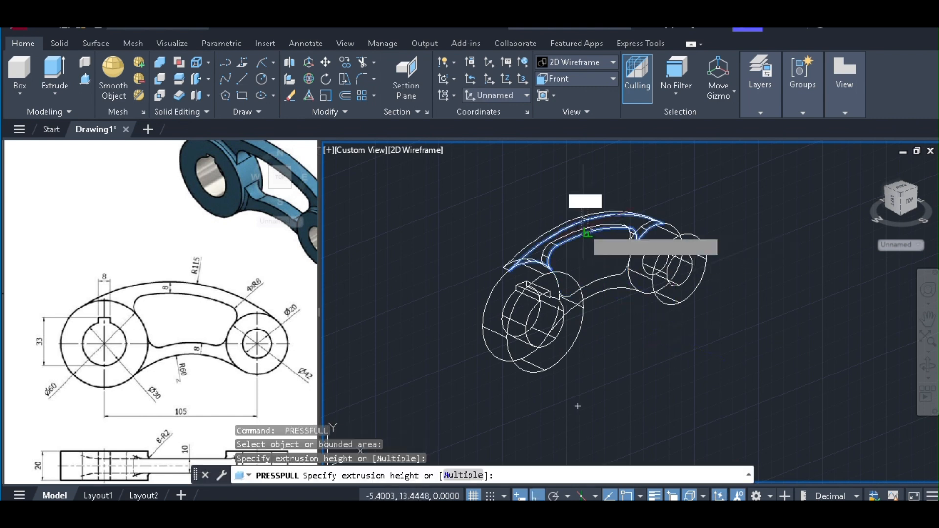
pyautogui.write('m')
pyautogui.press('Return')
pyautogui.click(607, 284)
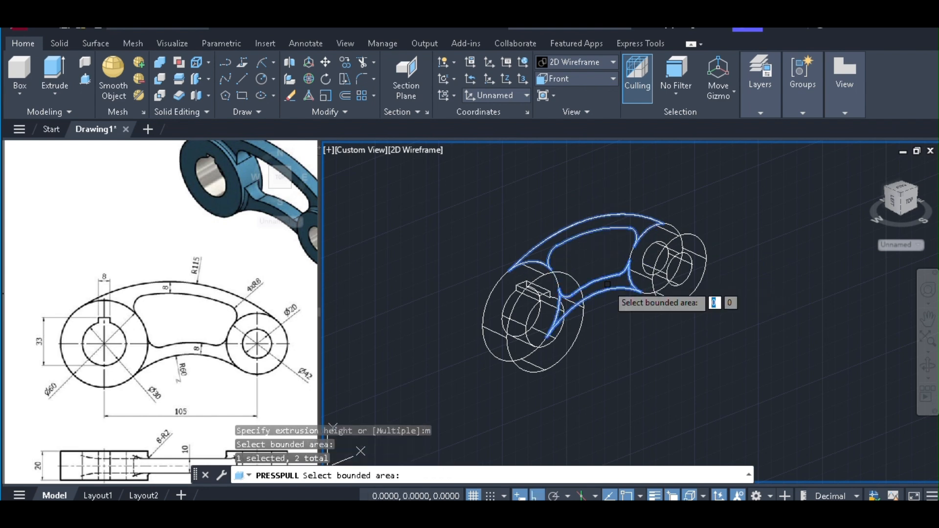
pyautogui.press('Return')
pyautogui.write('10')
pyautogui.press('Return')
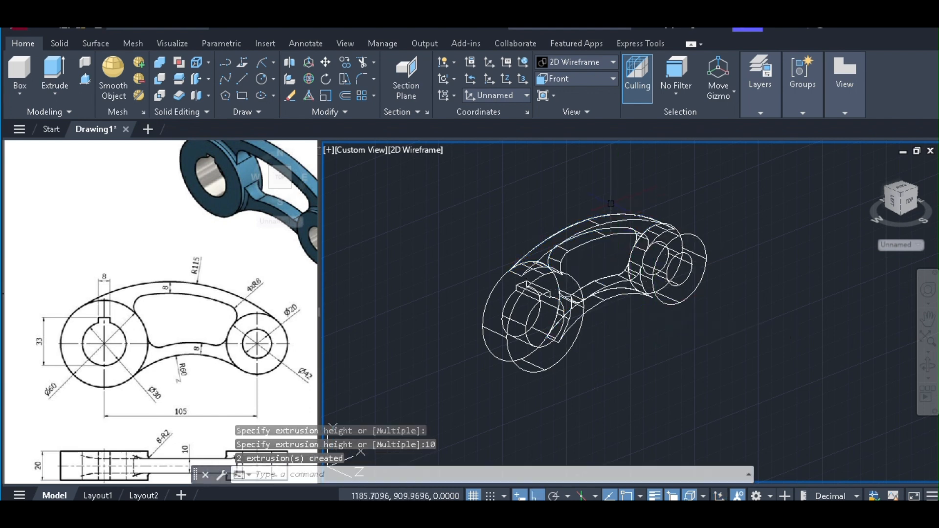
# Step: Set the model's visual style to Shades of Gray
pyautogui.click(595, 64)
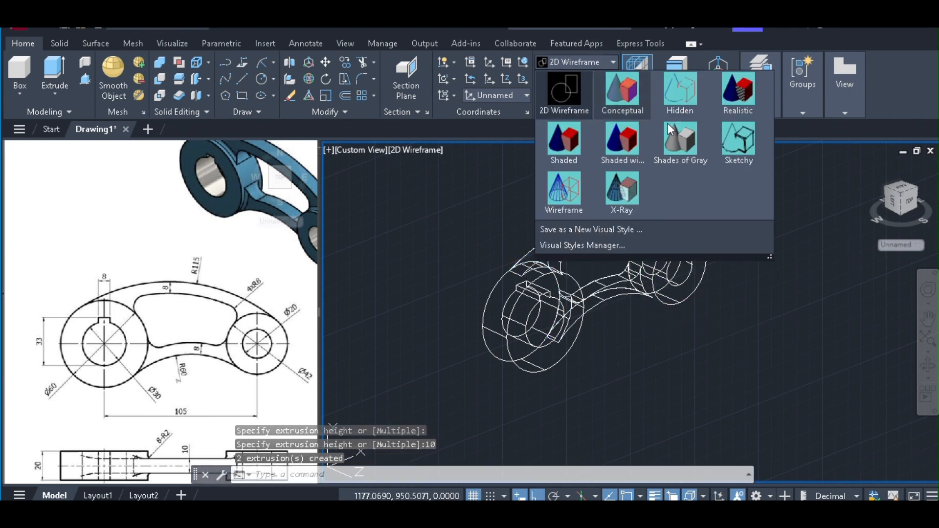
pyautogui.click(684, 142)
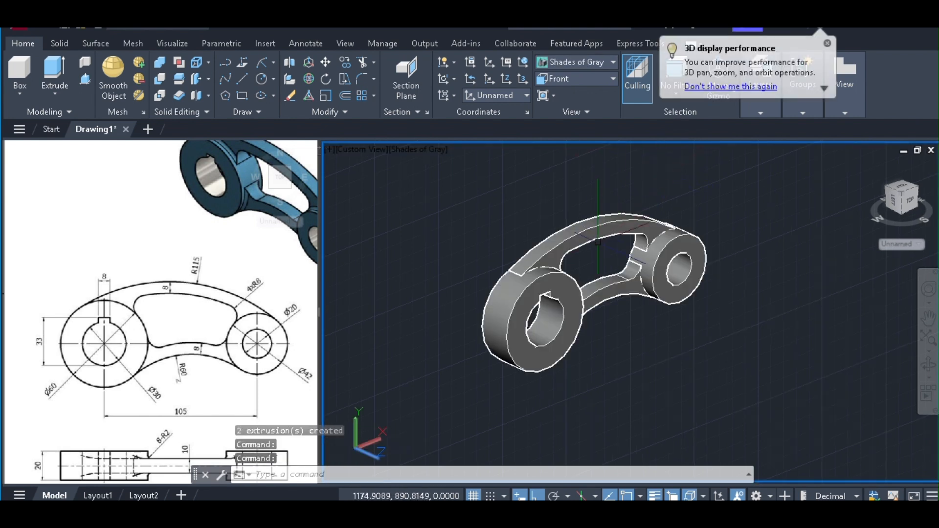
pyautogui.scroll(-2, 513, 314)
pyautogui.scroll(1, 581, 285)
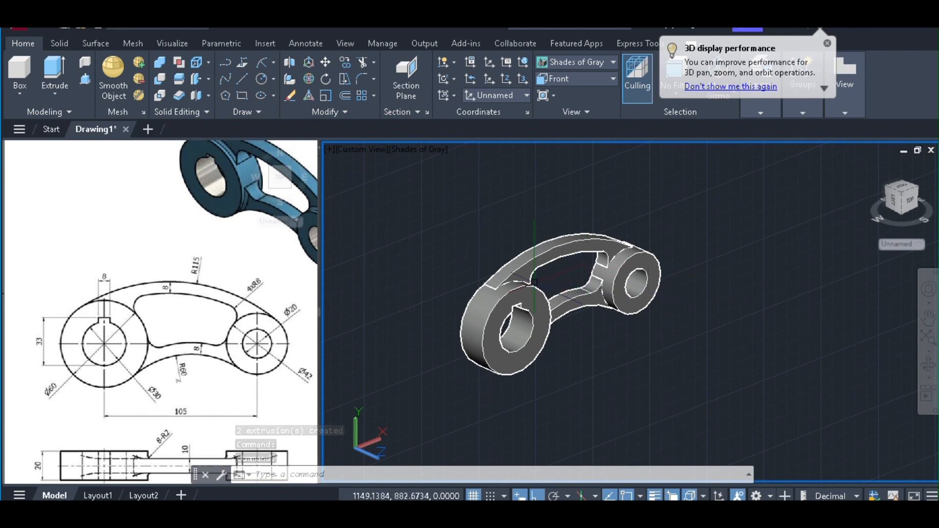
pyautogui.scroll(1, 534, 282)
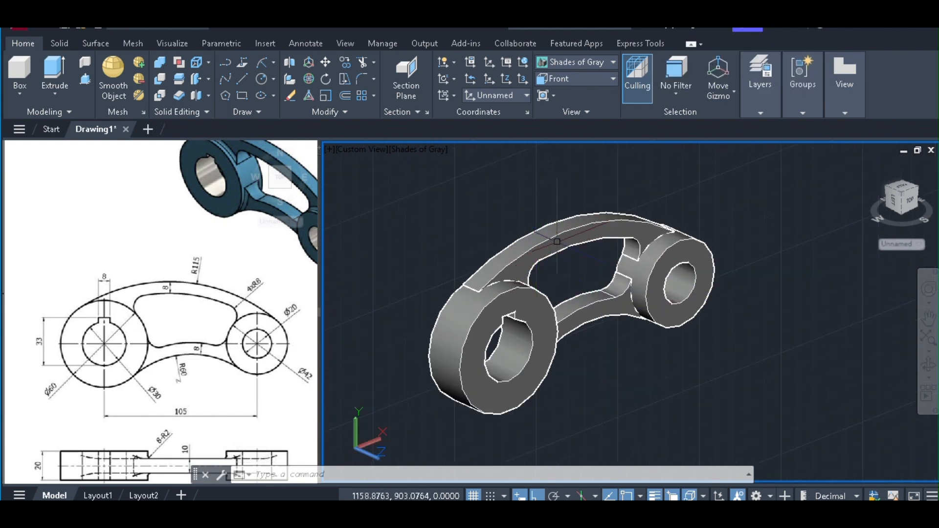
# Step: Move both ribs 5 units along the bosses' axis toward the middle of the boss thickness
pyautogui.click(600, 182)
pyautogui.click(585, 352)
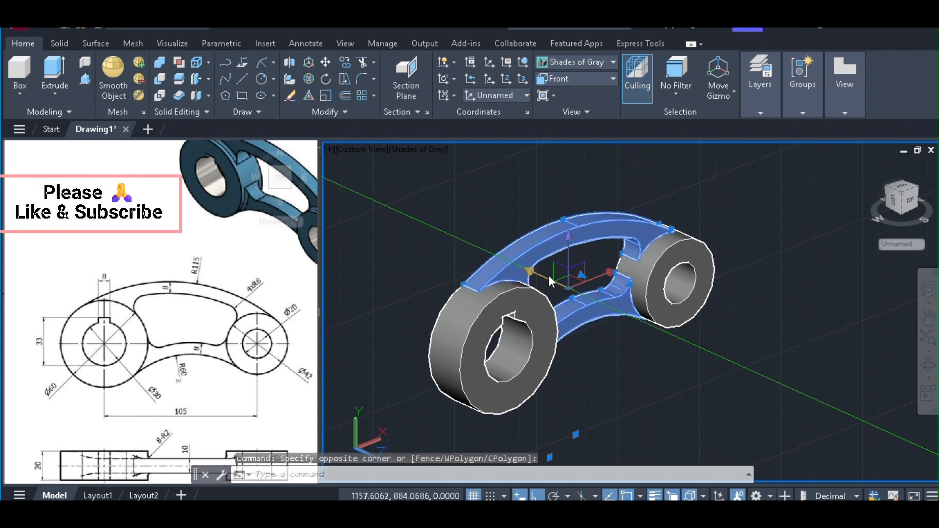
pyautogui.click(570, 273)
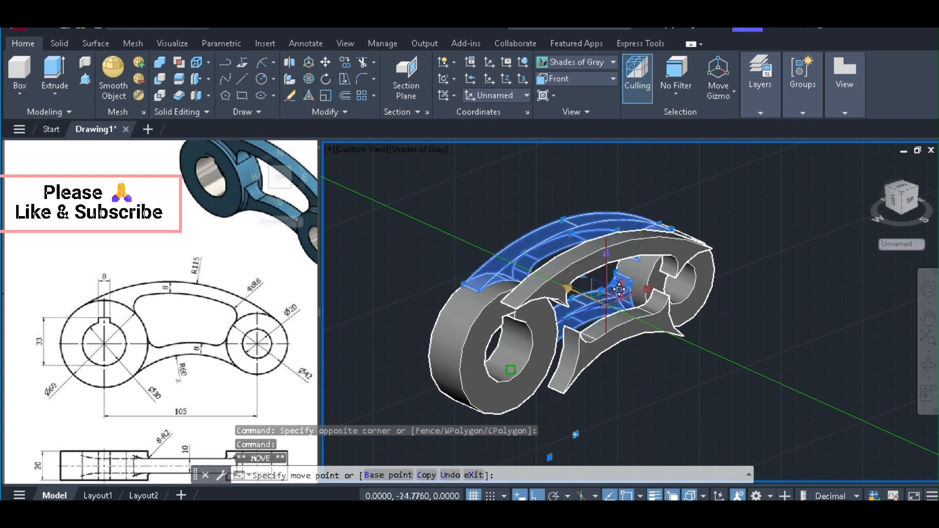
pyautogui.write('5')
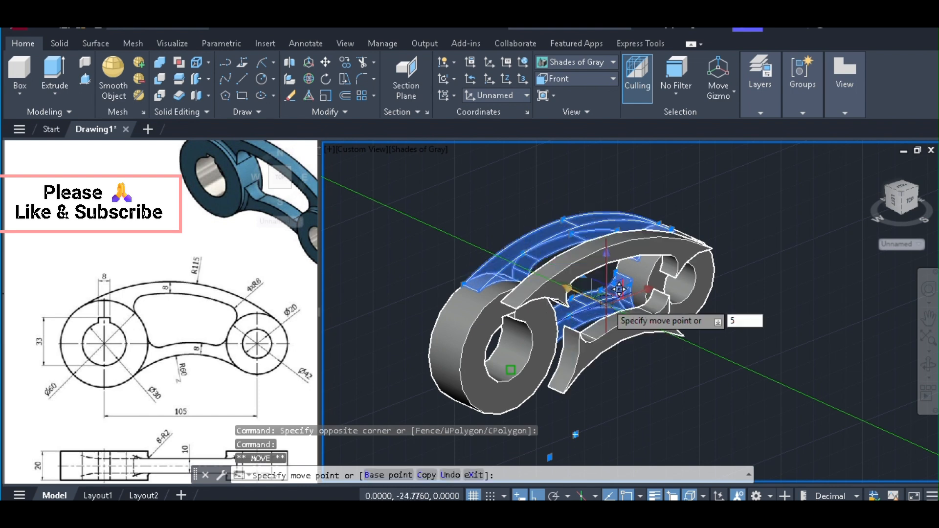
pyautogui.press('Return')
pyautogui.press('Escape')
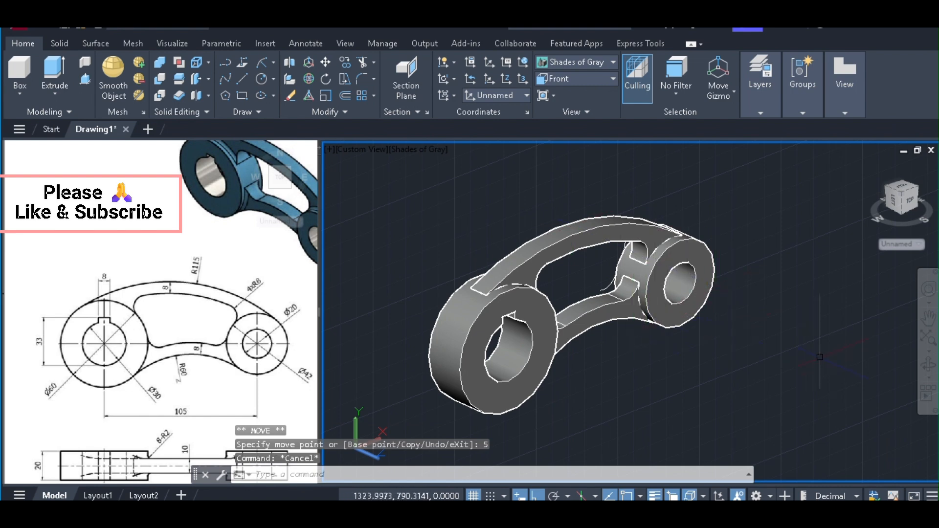
# Step: Move both bosses and both ribs together about 180 units along the X axis, clear of the 2D profile
pyautogui.click(928, 364)
pyautogui.moveTo(747, 280); pyautogui.dragTo(631, 274)
pyautogui.press('Escape')
pyautogui.scroll(-3, 592, 274)
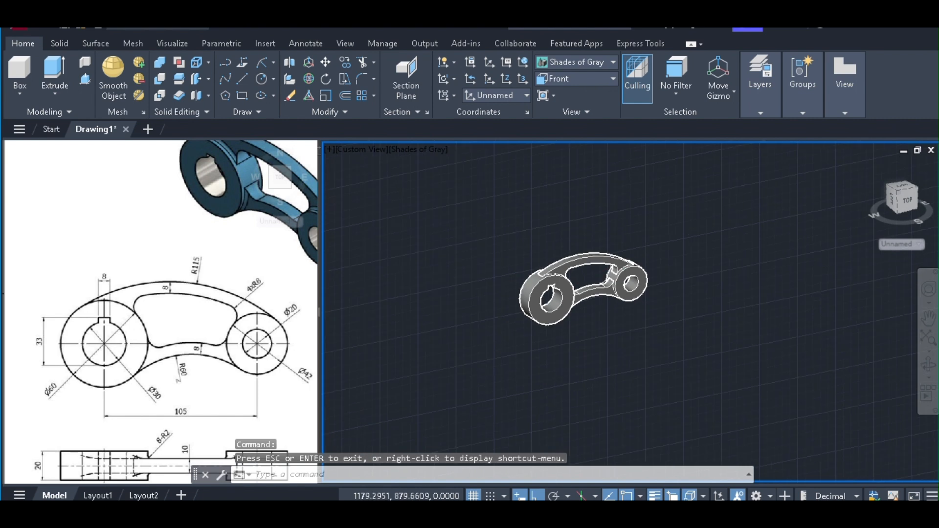
pyautogui.scroll(3, 538, 254)
pyautogui.click(573, 256)
pyautogui.click(597, 233)
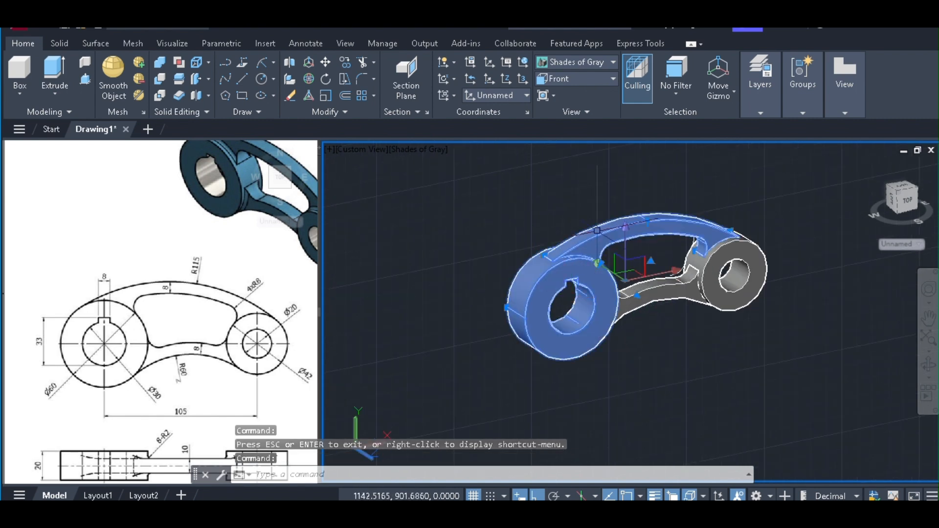
pyautogui.click(659, 296)
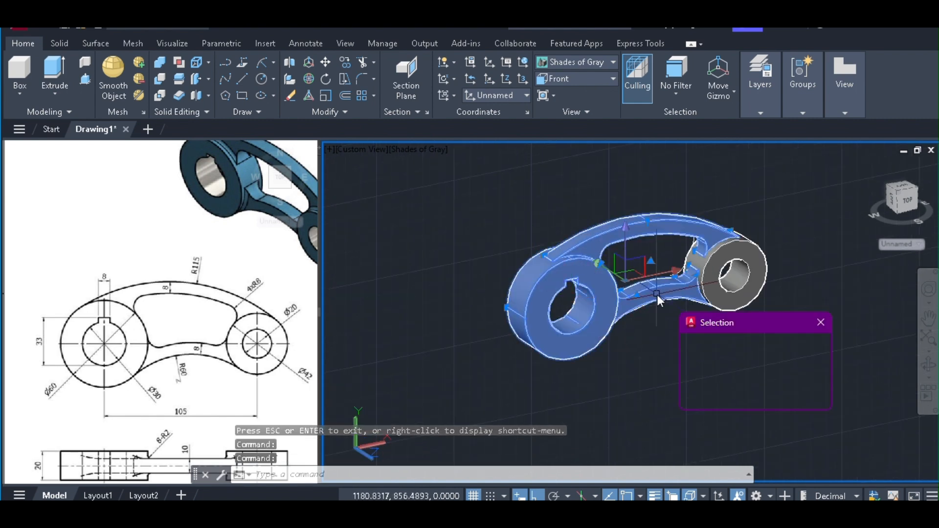
pyautogui.click(751, 293)
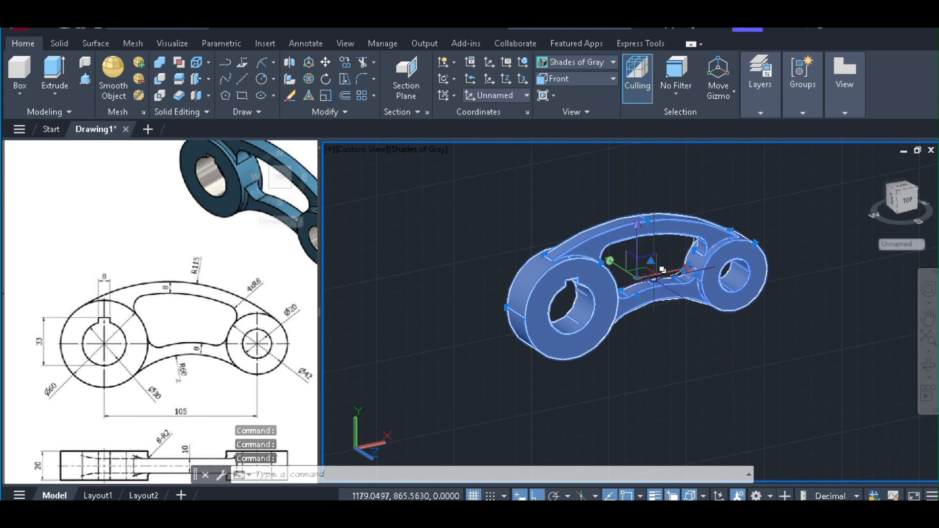
pyautogui.click(661, 268)
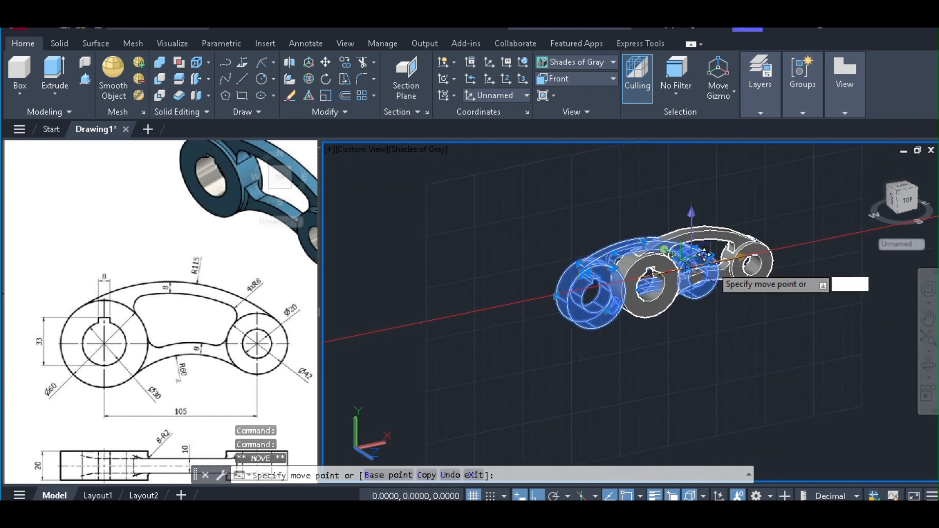
pyautogui.click(821, 230)
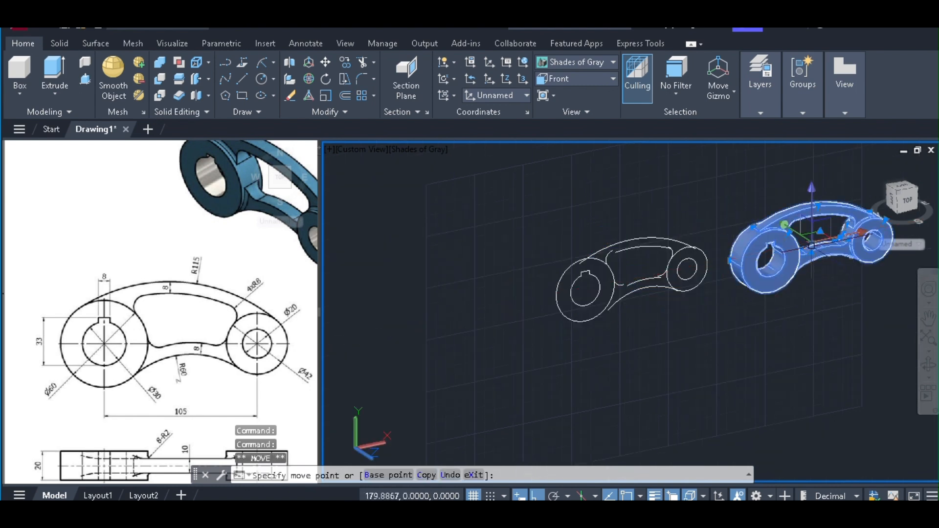
pyautogui.press('Escape')
# Step: Erase all the leftover 2D profile curves beside the solid link arm
pyautogui.click(700, 212)
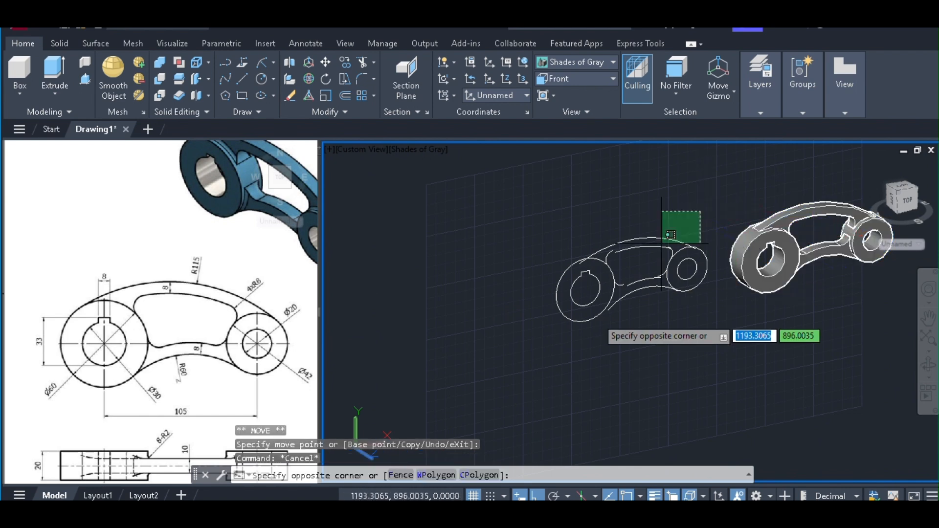
pyautogui.click(555, 341)
pyautogui.write('e')
pyautogui.press('Return')
pyautogui.scroll(-2, 484, 336)
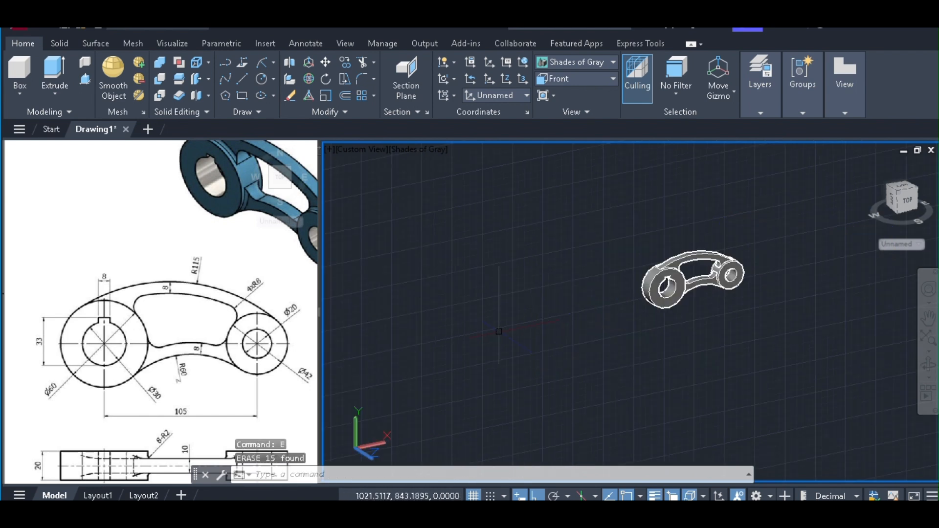
# Step: Try to fillet the upper rib's long inner edge and its end edge at the large boss with radius 8
pyautogui.scroll(5, 658, 275)
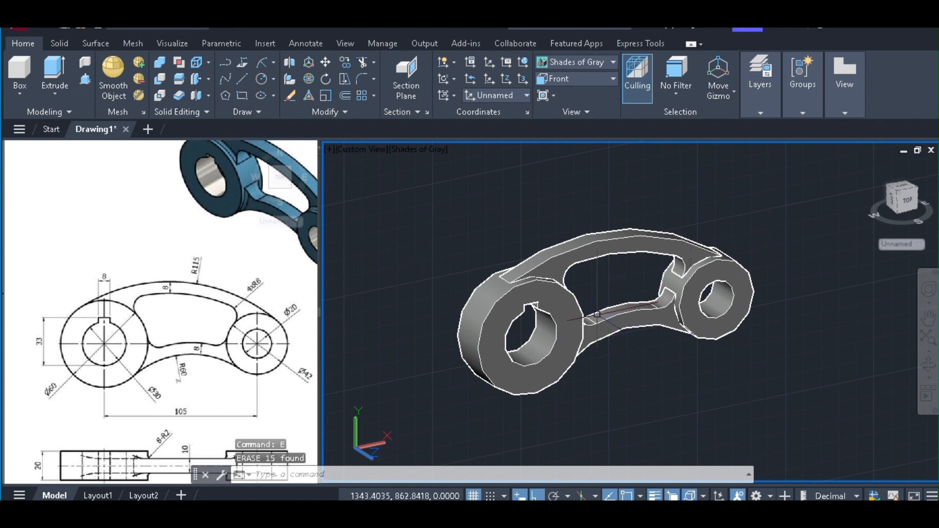
pyautogui.scroll(-3, 597, 314)
pyautogui.scroll(3, 527, 311)
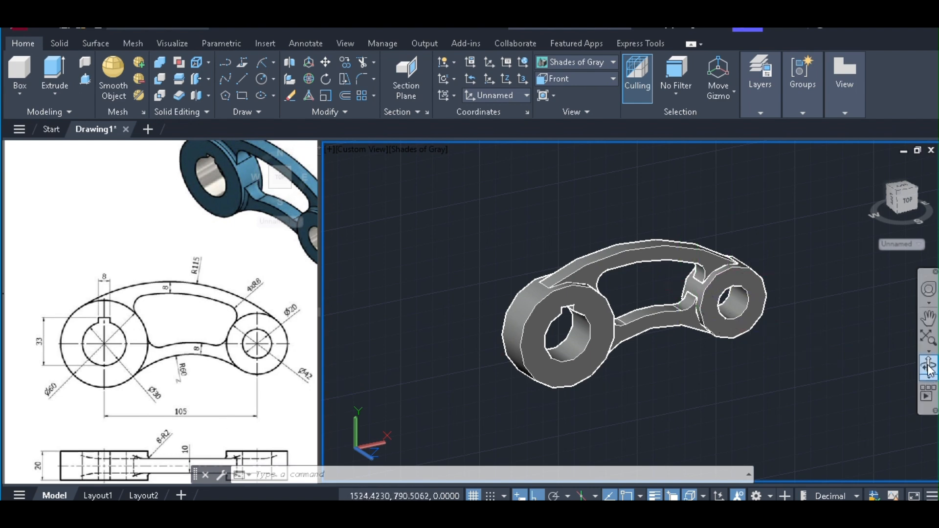
pyautogui.moveTo(807, 277); pyautogui.dragTo(576, 304)
pyautogui.scroll(3, 752, 213)
pyautogui.press('Escape')
pyautogui.write('f')
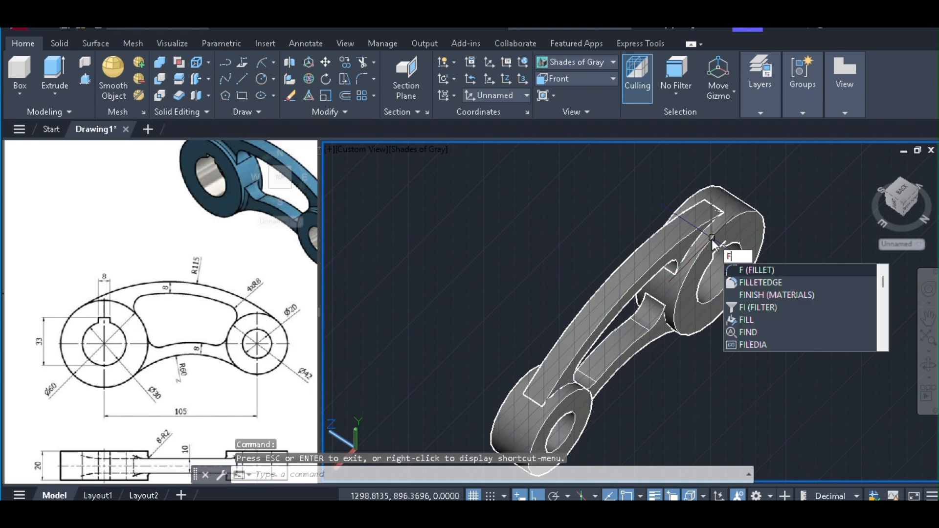
pyautogui.click(753, 283)
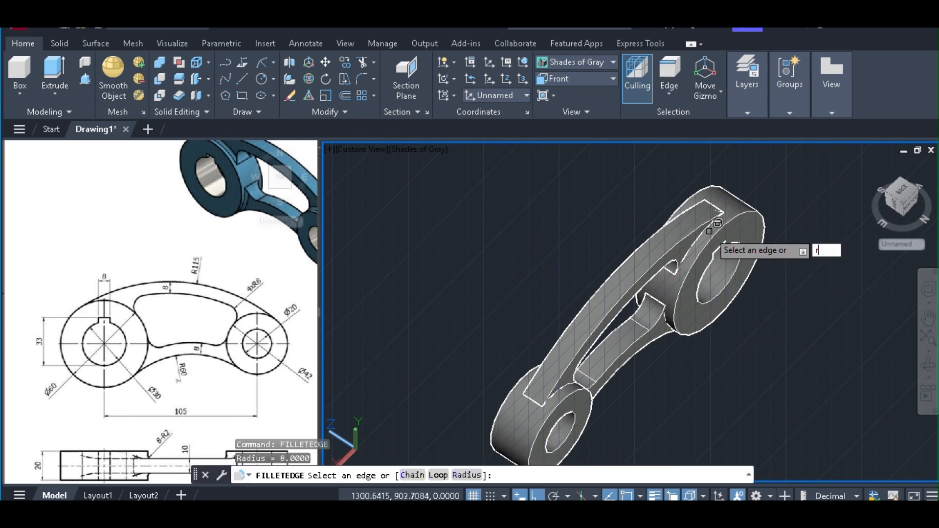
pyautogui.write('r')
pyautogui.press('Return')
pyautogui.write('8')
pyautogui.press('Return')
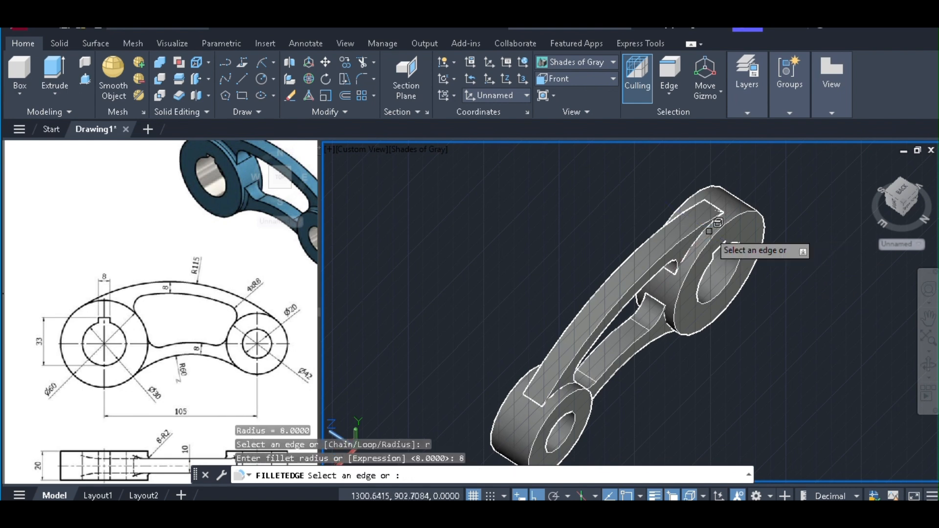
pyautogui.scroll(1, 719, 223)
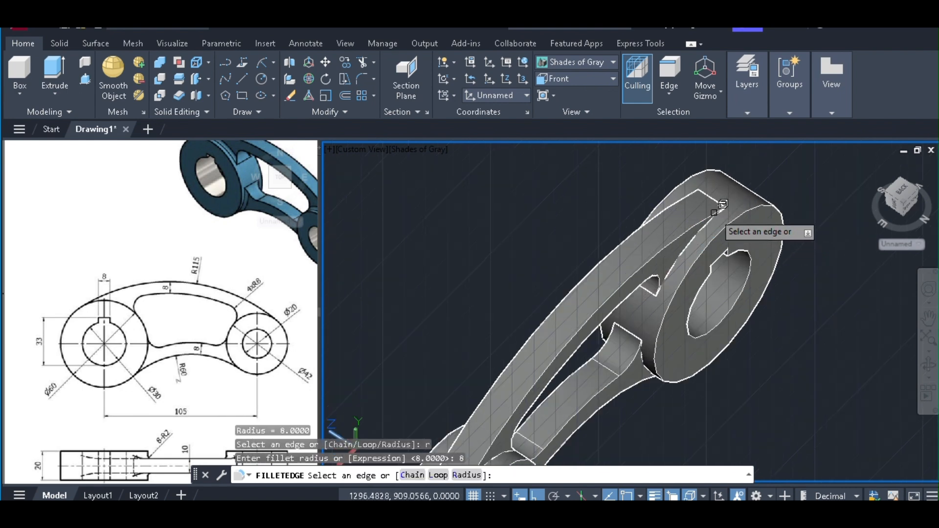
pyautogui.click(714, 212)
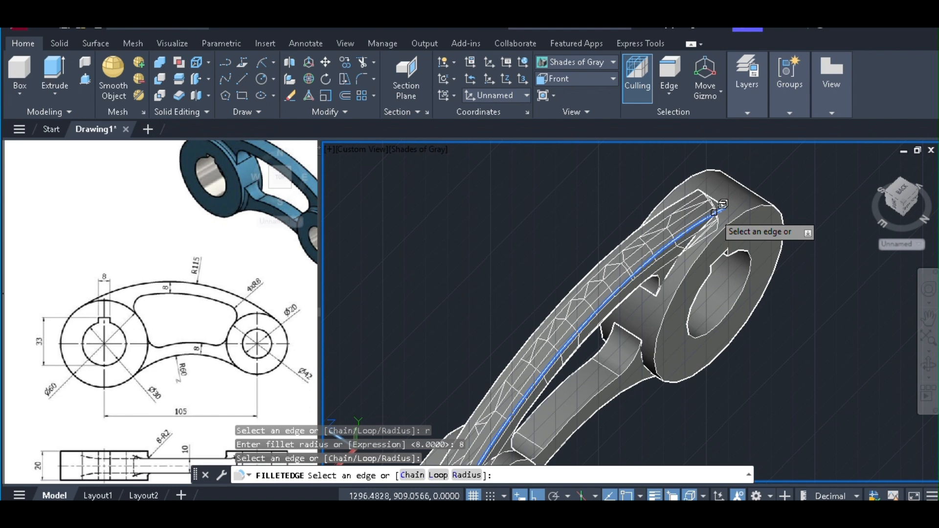
pyautogui.click(722, 208)
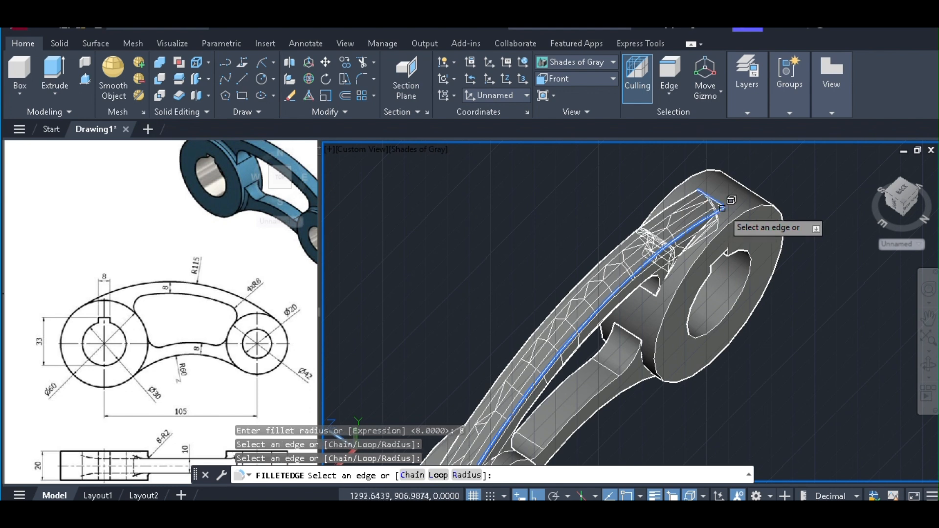
pyautogui.press('Return')
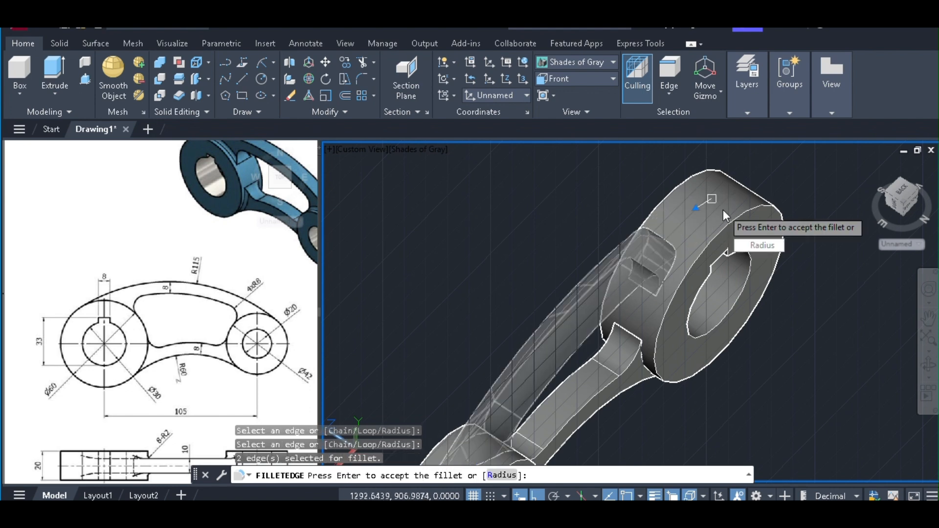
pyautogui.press('Return')
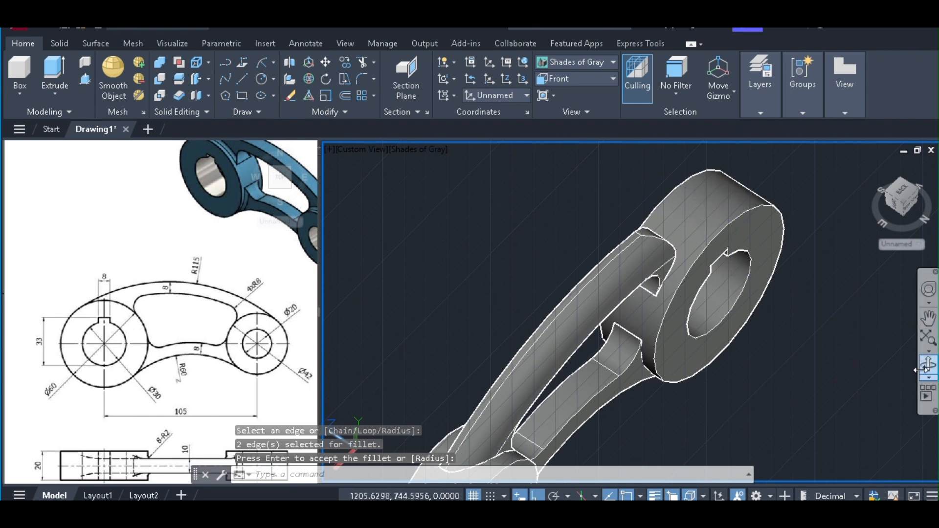
# Step: Inspect the filleted rib from the front, and undo the last orbit and the edge fillet
pyautogui.keyDown('shift'); pyautogui.moveTo(874, 341); pyautogui.dragTo(821, 253, button='middle'); pyautogui.keyUp('shift')
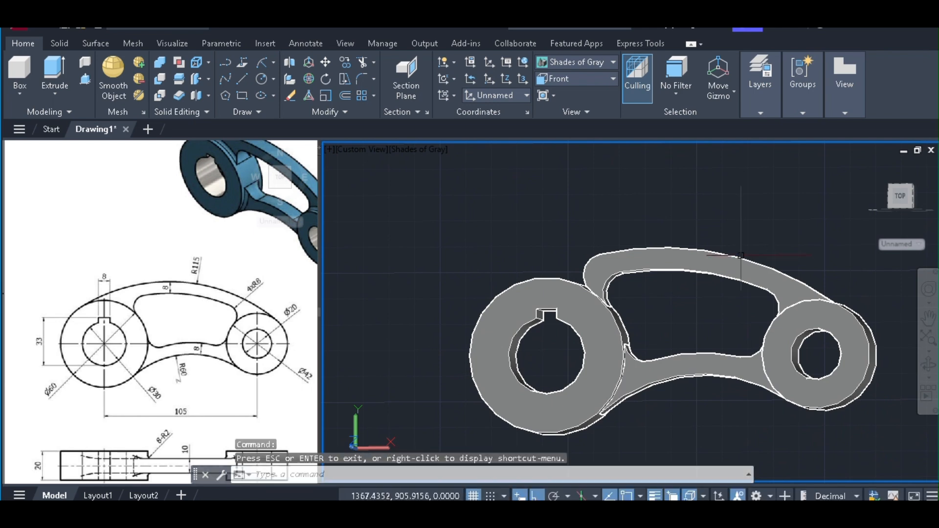
pyautogui.hotkey('ctrl', 'z')
pyautogui.hotkey('ctrl', 'z')
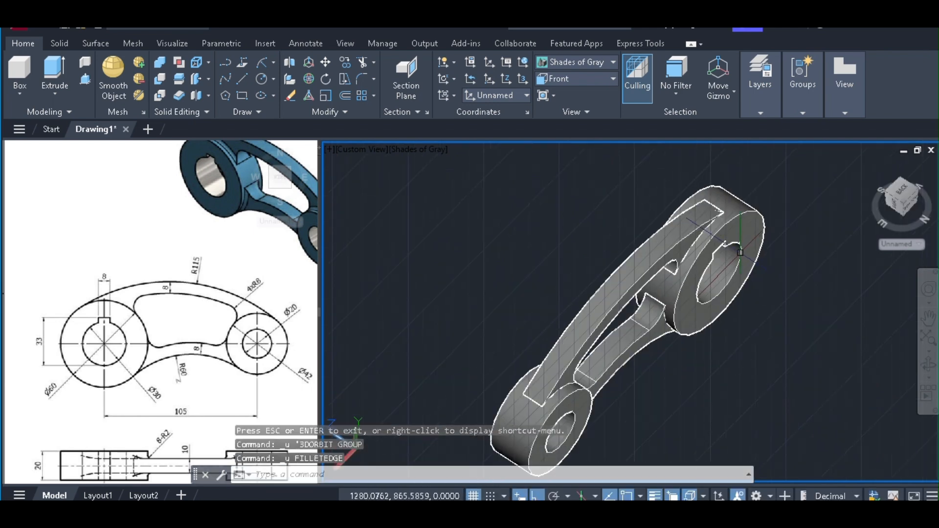
# Step: Fillet only the upper rib's long inner edge at the large boss with radius 8
pyautogui.scroll(-3, 740, 253)
pyautogui.scroll(4, 687, 263)
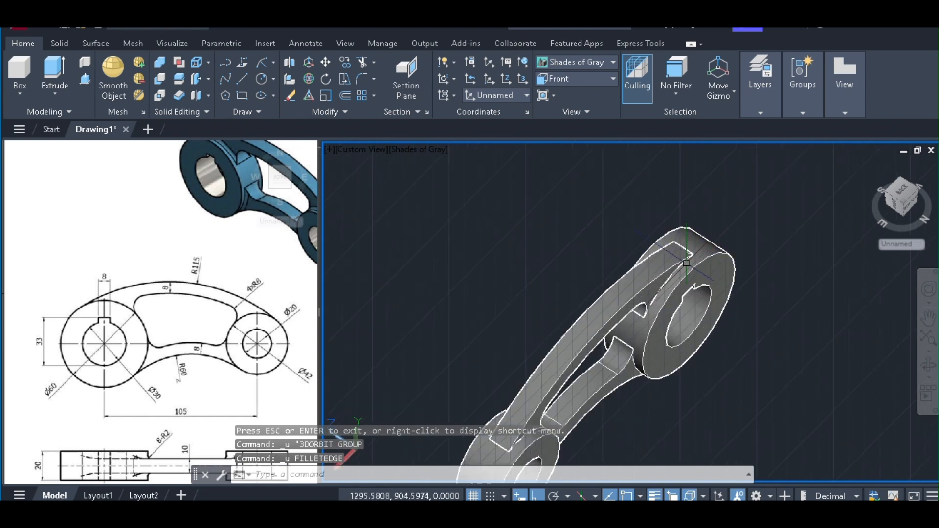
pyautogui.scroll(1, 686, 263)
pyautogui.write('F')
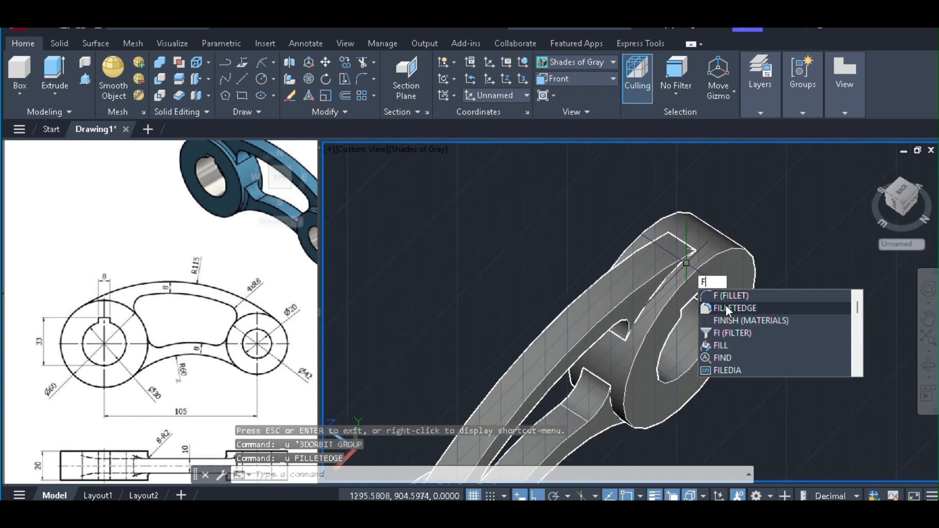
pyautogui.click(726, 306)
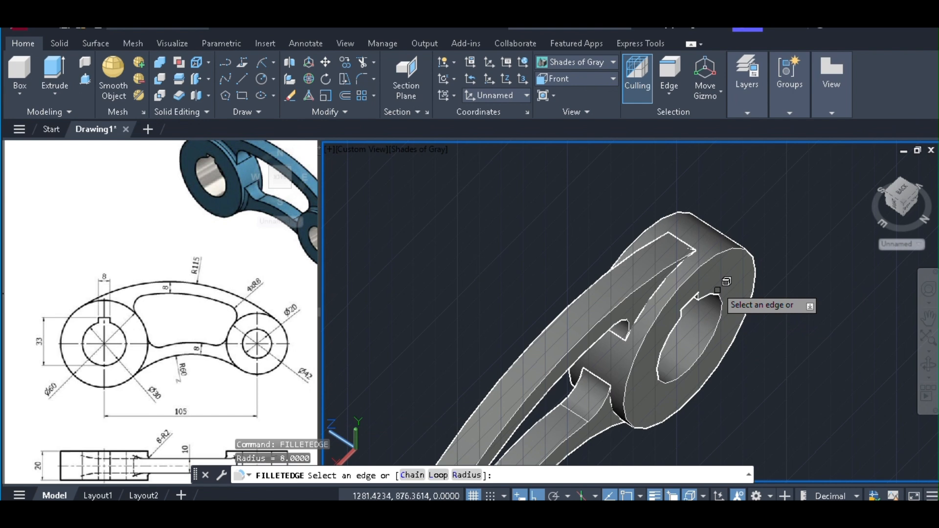
pyautogui.scroll(2, 704, 277)
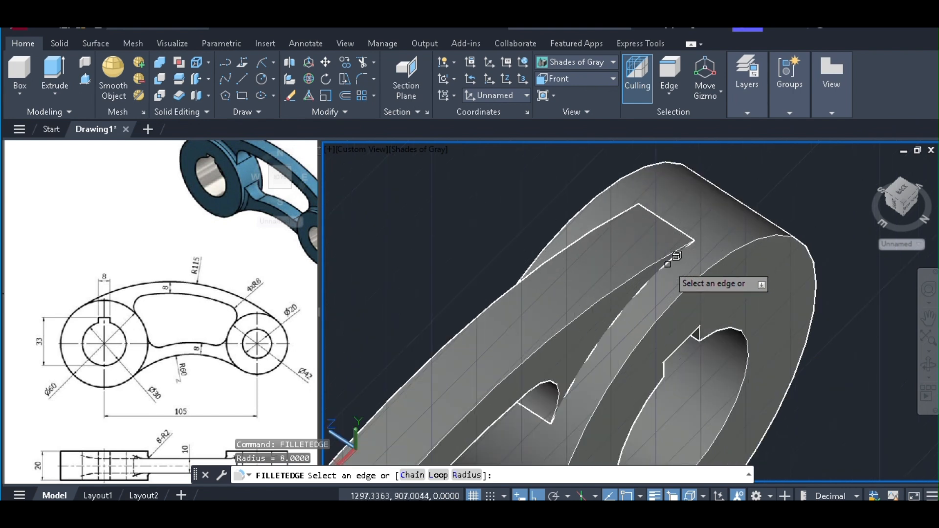
pyautogui.click(677, 255)
pyautogui.press('Return')
# Step: Orbit the link arm to a near-front view and set the visual style to Realistic
pyautogui.scroll(-6, 674, 274)
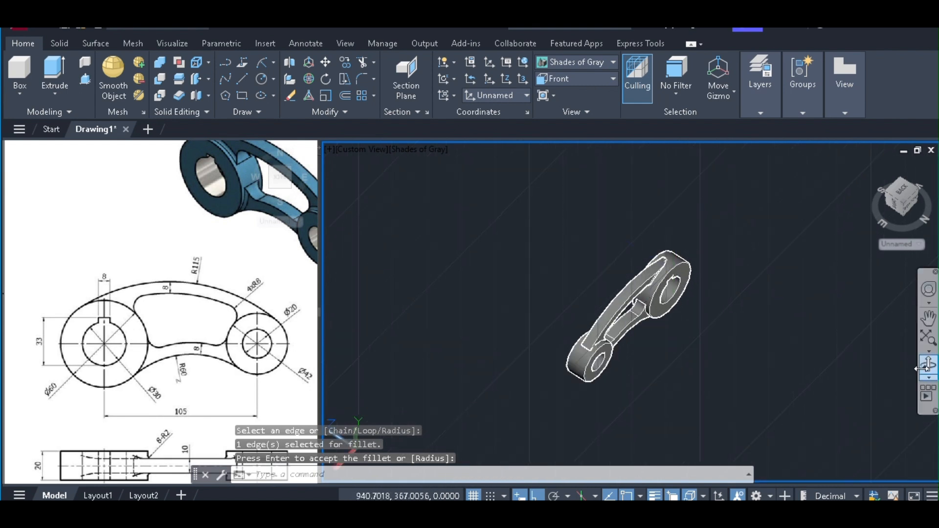
pyautogui.click(926, 366)
pyautogui.moveTo(610, 334); pyautogui.dragTo(763, 259)
pyautogui.scroll(3, 632, 289)
pyautogui.scroll(-1, 567, 307)
pyautogui.press('Escape')
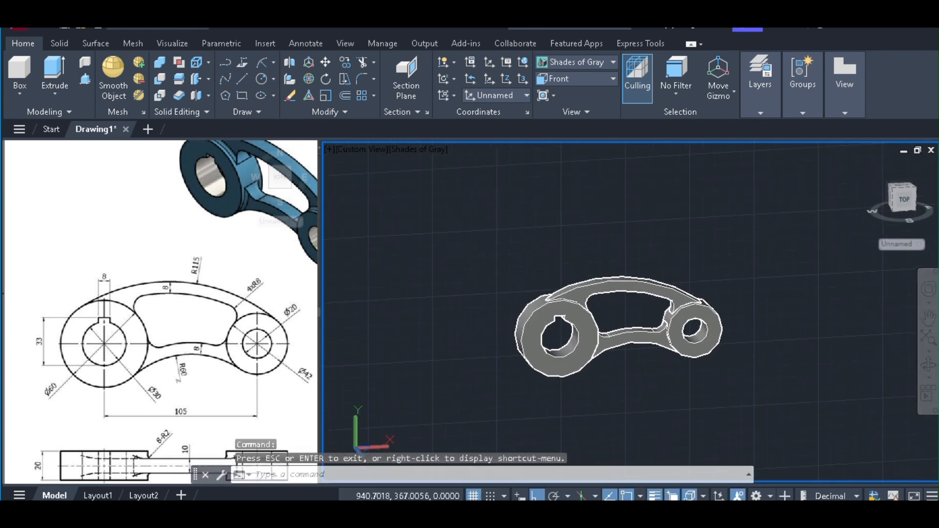
pyautogui.click(592, 70)
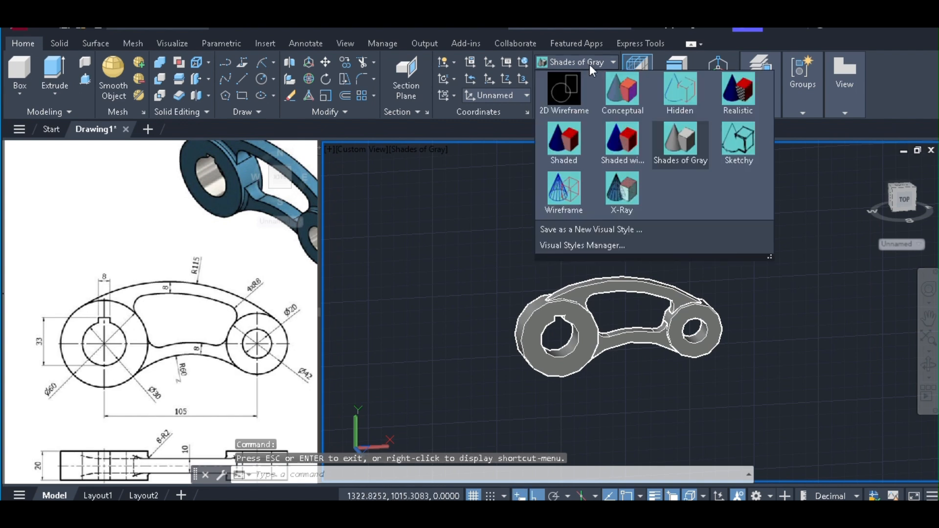
pyautogui.click(734, 97)
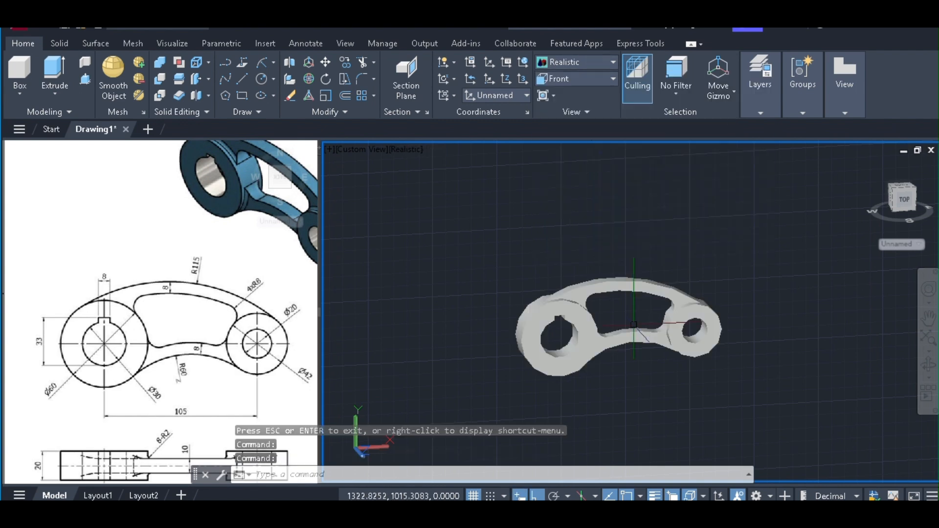
# Step: Change the viewport configuration to a single viewport and turn off the grid display
pyautogui.scroll(3, 616, 311)
pyautogui.scroll(-2, 574, 304)
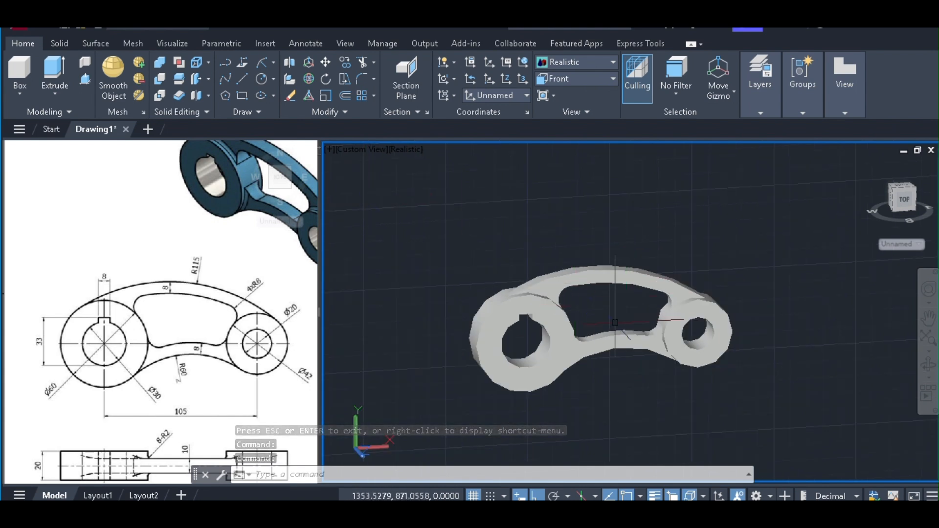
pyautogui.click(330, 149)
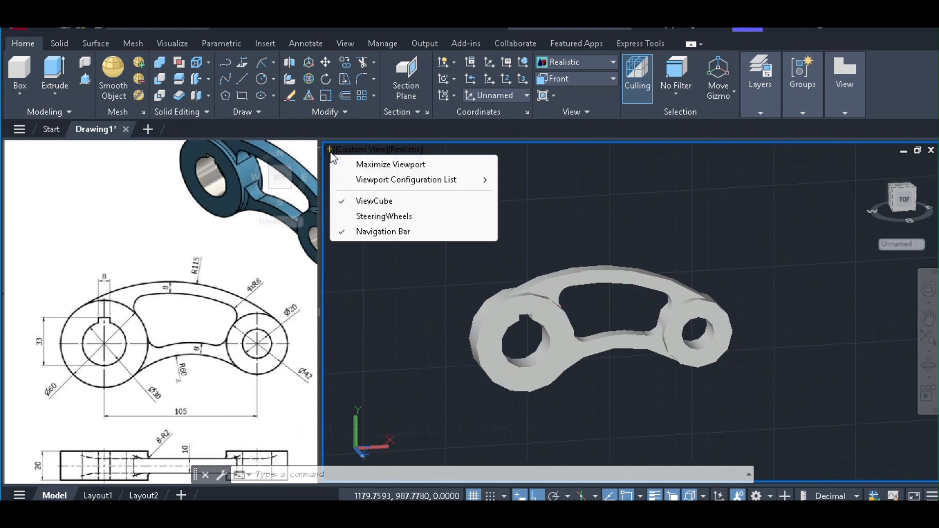
pyautogui.moveTo(430, 181)
pyautogui.click(531, 201)
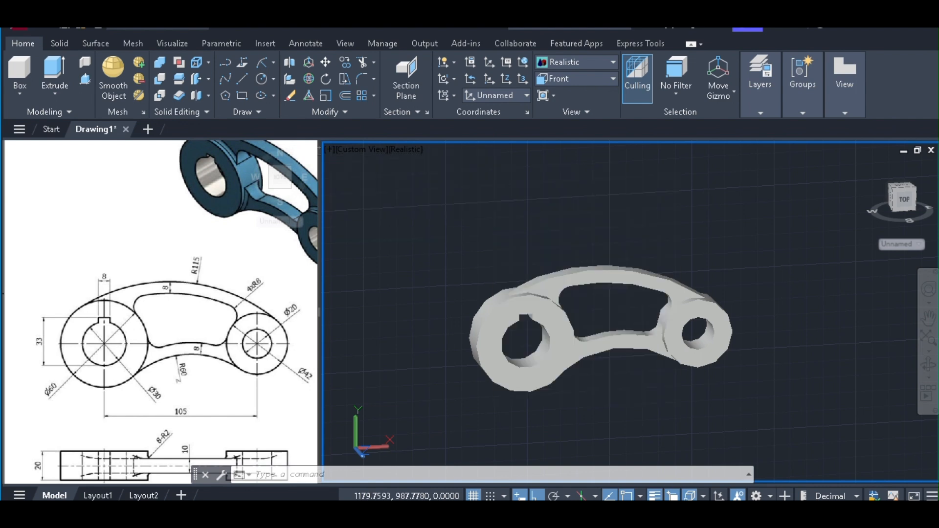
pyautogui.click(475, 497)
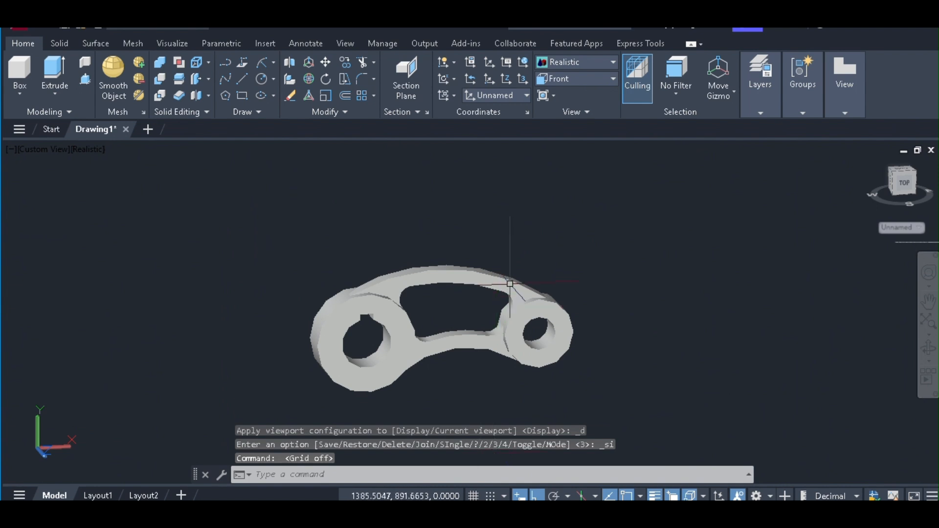
# Step: Open the materials browser and apply the blue Metallic Paint from the Autodesk Library to the large boss
pyautogui.scroll(-4, 515, 284)
pyautogui.scroll(3, 447, 311)
pyautogui.scroll(2, 452, 316)
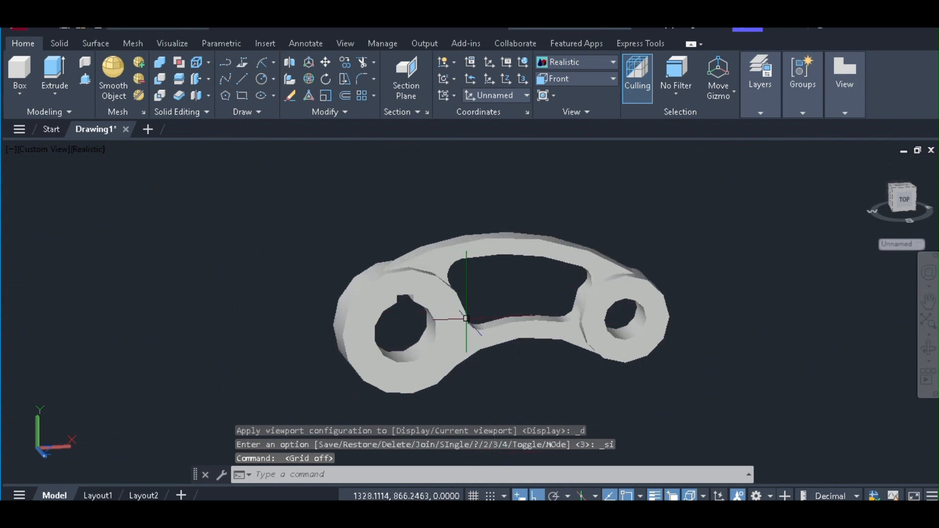
pyautogui.scroll(-3, 451, 320)
pyautogui.scroll(2, 451, 321)
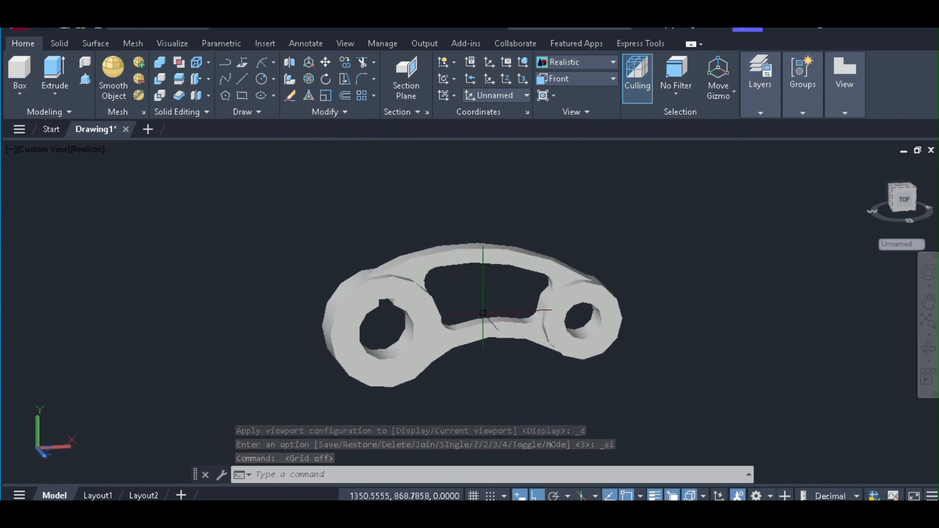
pyautogui.write('mate')
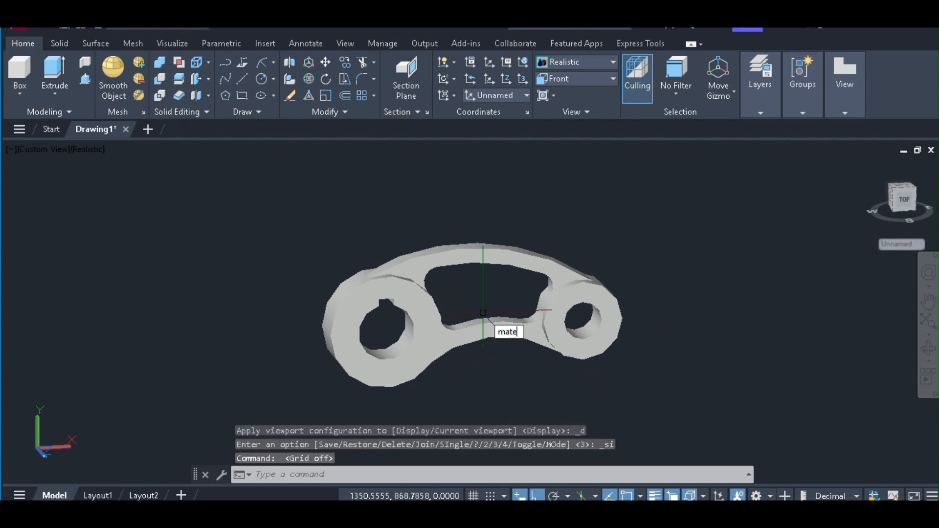
pyautogui.write('r')
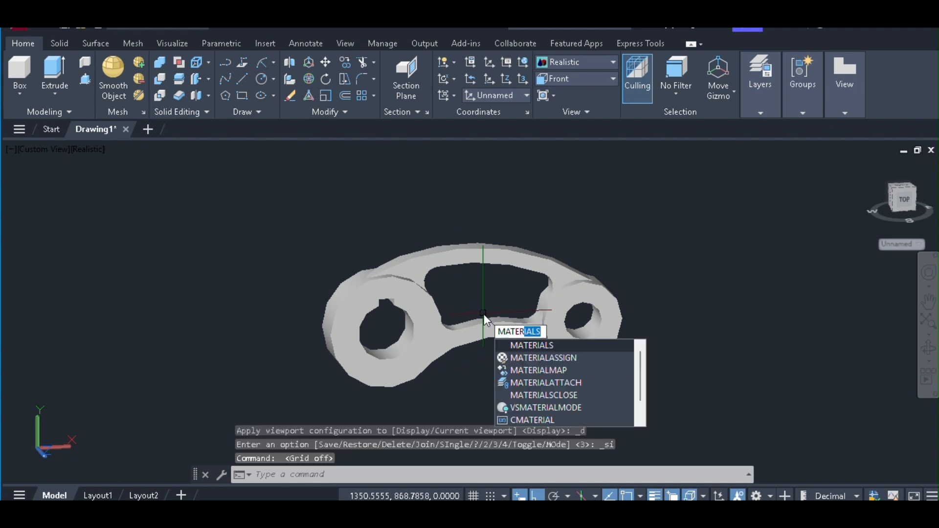
pyautogui.press('Return')
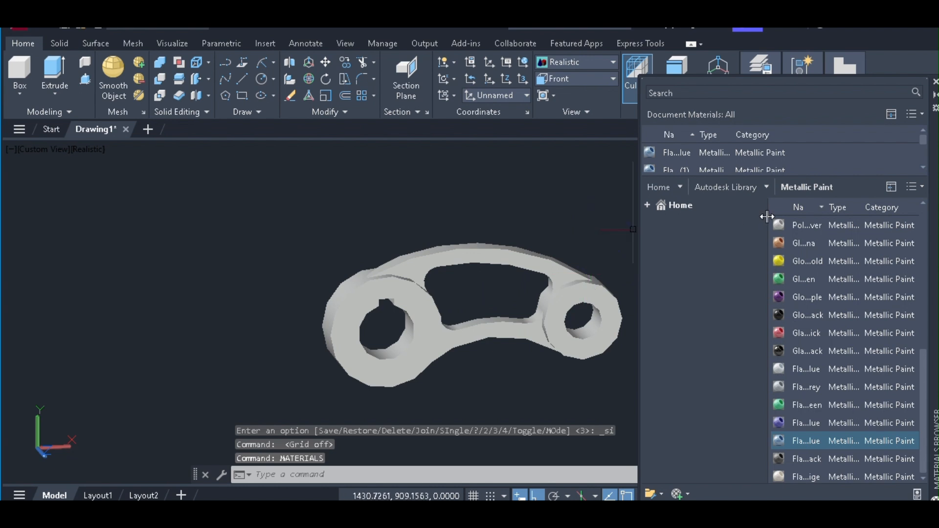
pyautogui.click(766, 187)
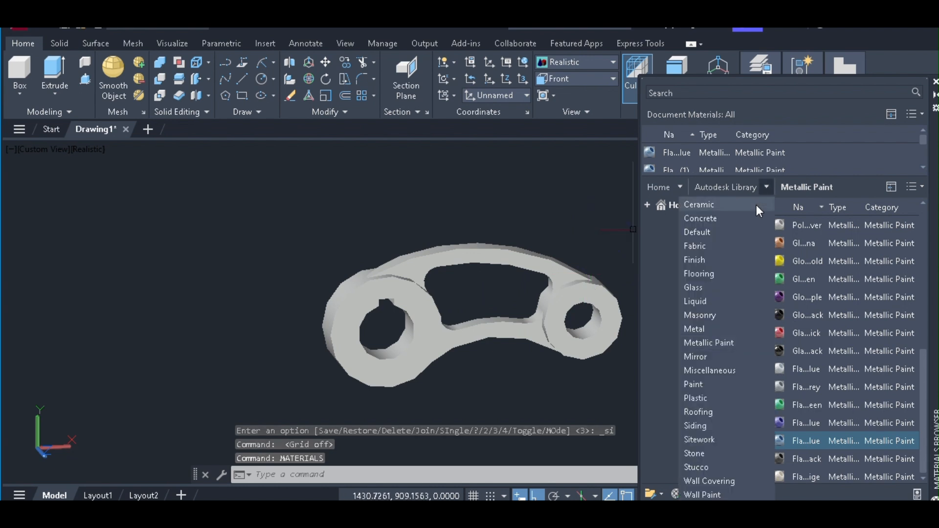
pyautogui.click(713, 342)
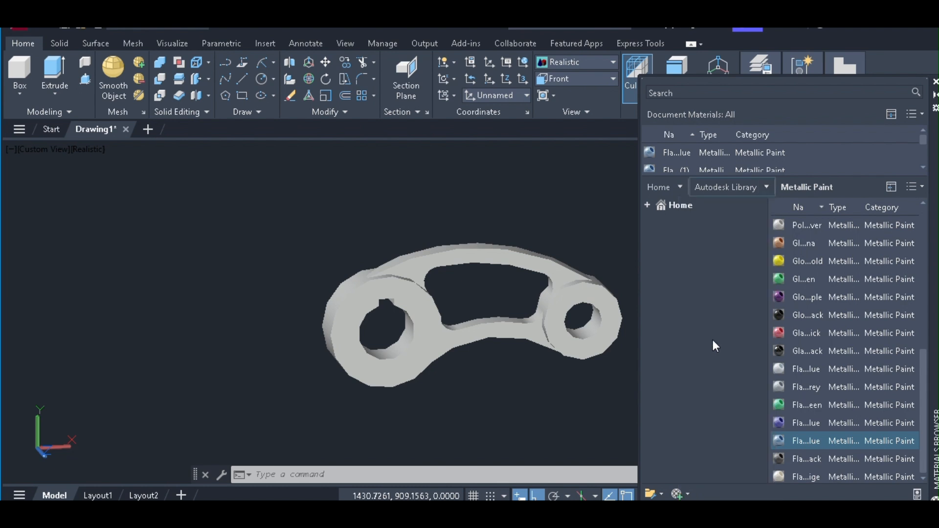
pyautogui.moveTo(825, 442); pyautogui.dragTo(569, 391)
pyautogui.moveTo(404, 345); pyautogui.dragTo(408, 347)
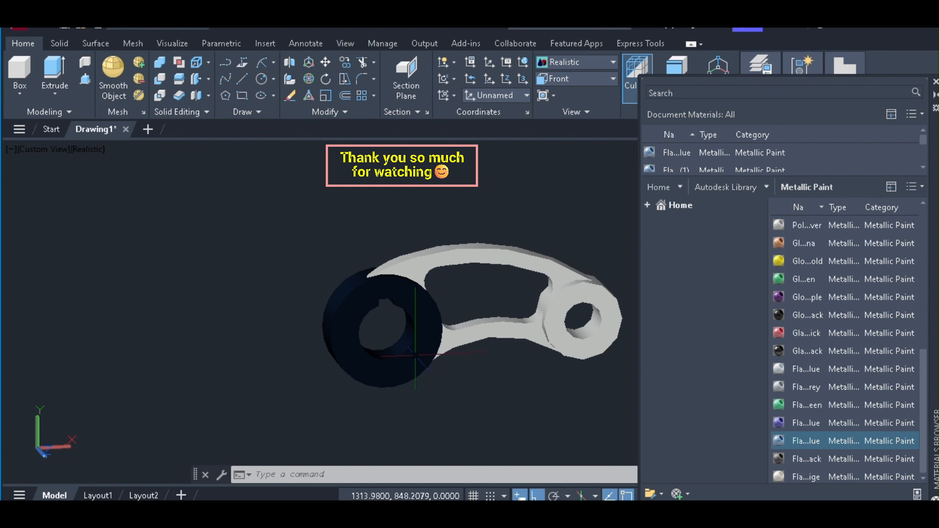
# Step: Apply the same blue Metallic Paint to the small boss and both ribs, and close the materials browser
pyautogui.moveTo(824, 438)
pyautogui.mouseDown()
pyautogui.moveTo(544, 298)
pyautogui.moveTo(563, 308)
pyautogui.mouseUp()
pyautogui.moveTo(900, 440); pyautogui.dragTo(638, 374)
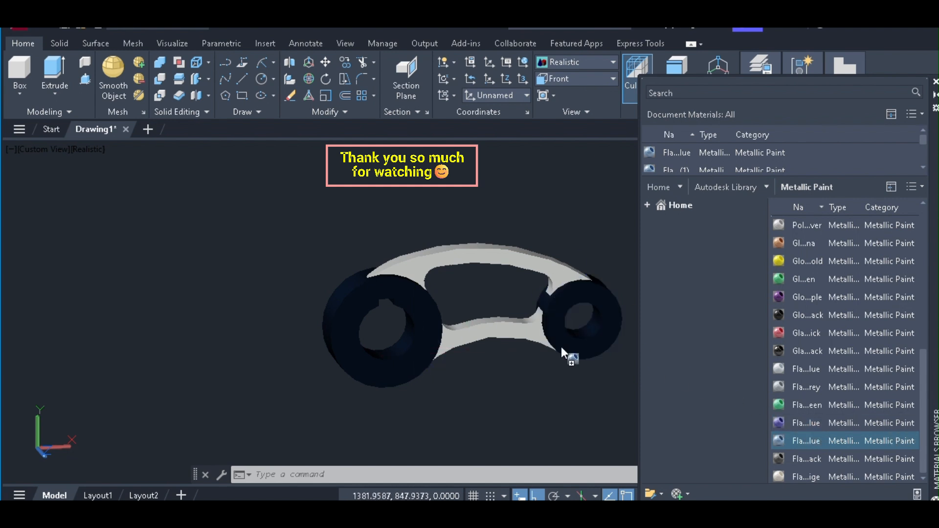
pyautogui.moveTo(479, 336); pyautogui.dragTo(479, 335)
pyautogui.moveTo(832, 440); pyautogui.dragTo(680, 356)
pyautogui.moveTo(495, 253); pyautogui.dragTo(495, 253)
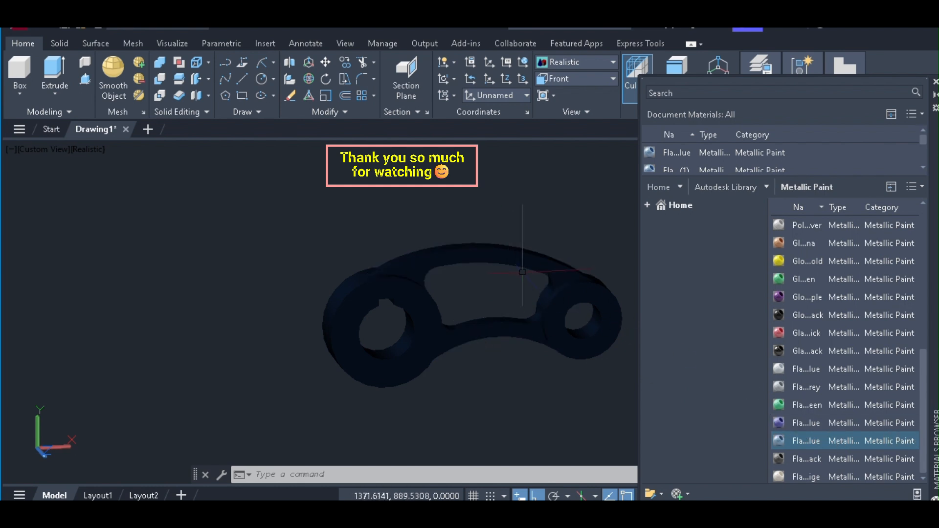
pyautogui.click(935, 82)
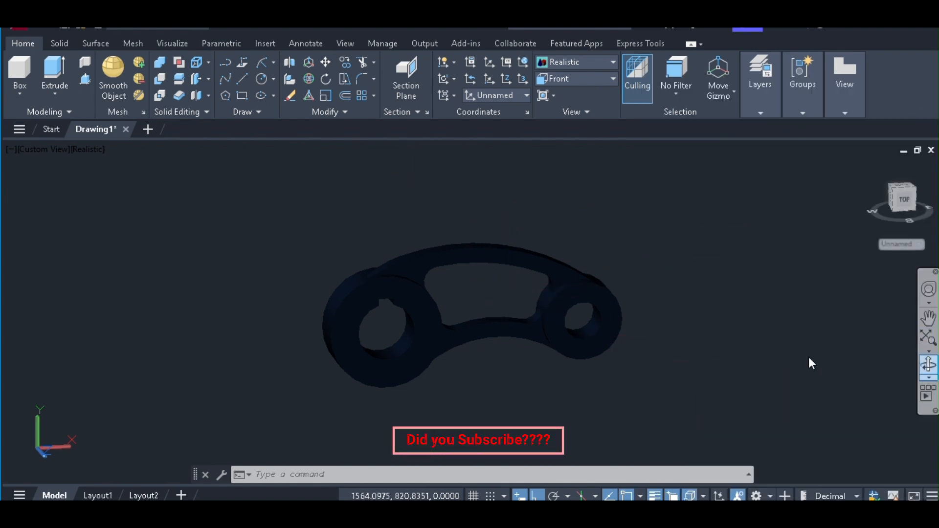
# Step: Orbit around the painted link arm to inspect it obliquely from the large boss's side
pyautogui.click(928, 364)
pyautogui.moveTo(539, 310); pyautogui.dragTo(483, 317)
pyautogui.press('Escape')
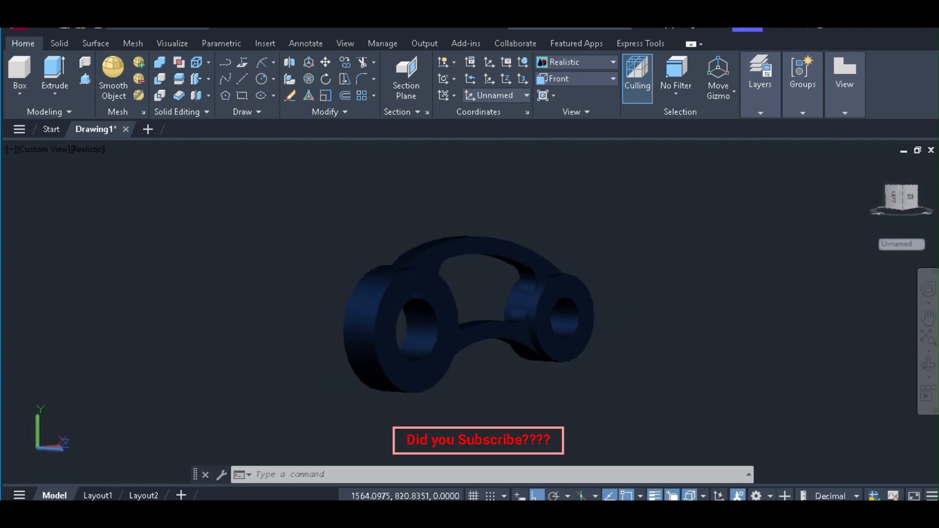